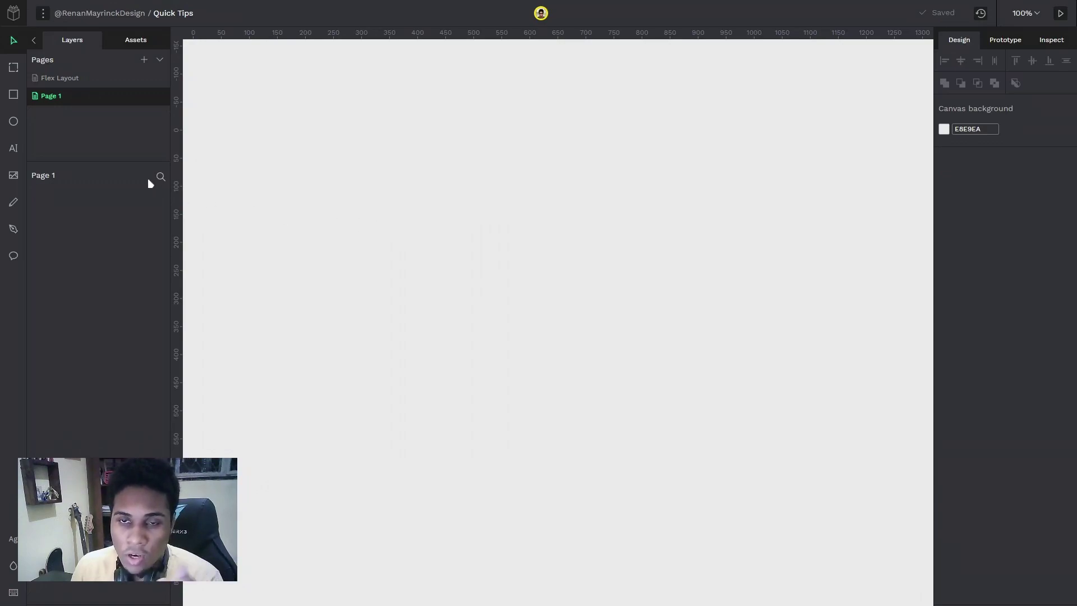
Step: Draw a rectangle near the middle of the canvas and place the text "button" on it
click(14, 95)
drag(396, 285, 512, 323)
click(12, 149)
click(425, 305)
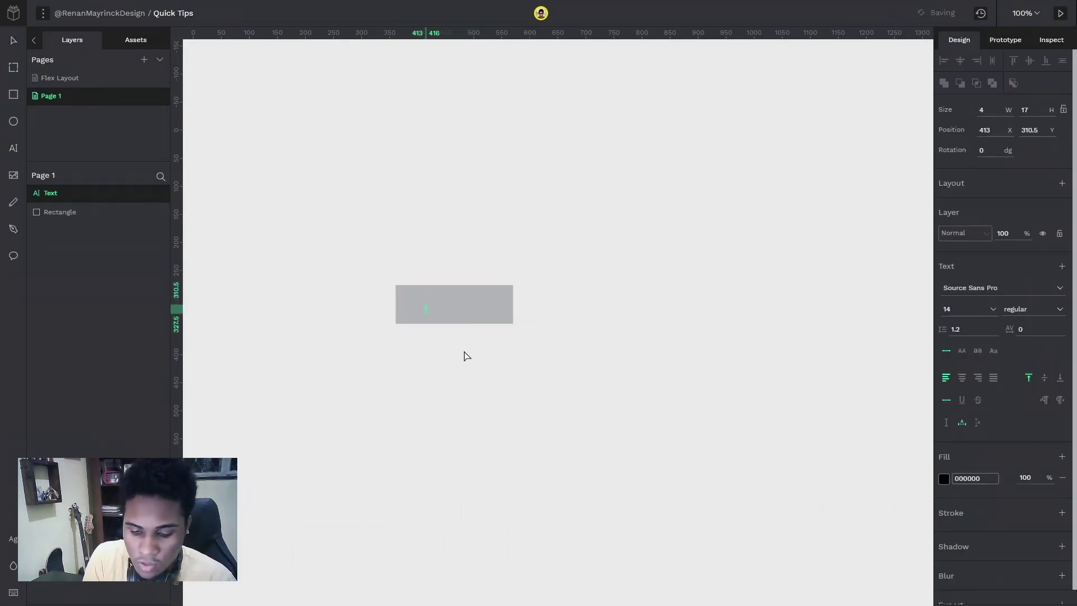
text(button)
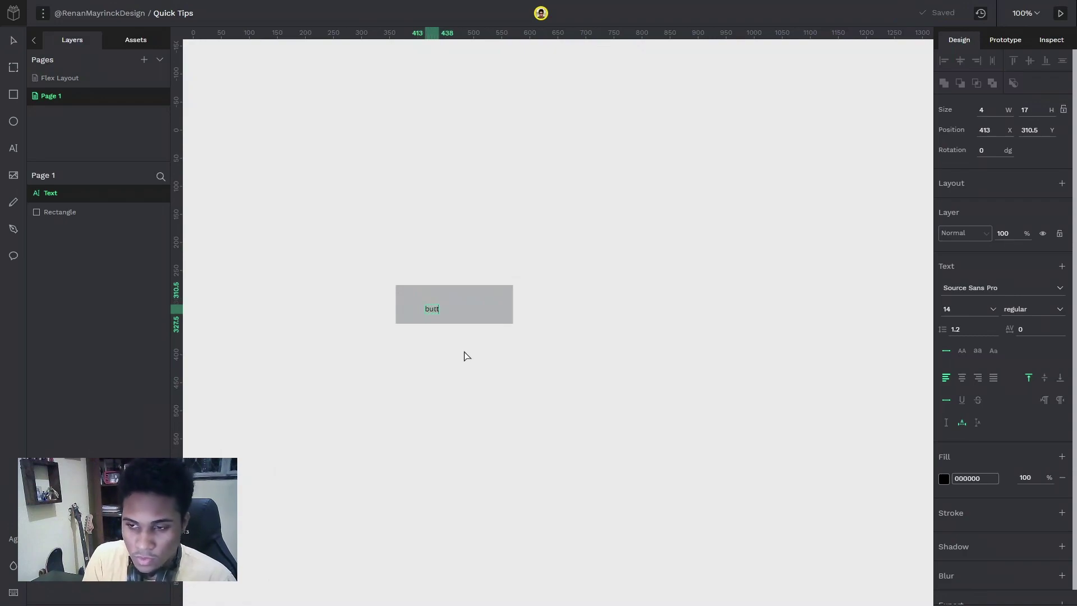
key(Escape)
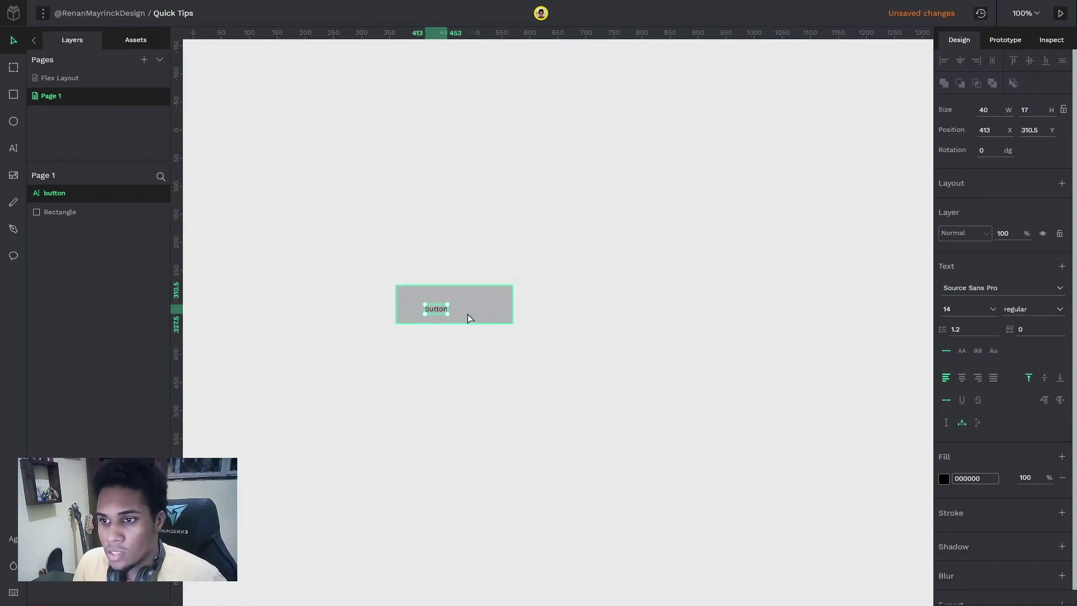
Step: Resize the rectangle around the label to about 87 by 51
click(469, 315)
drag(444, 283, 410, 308)
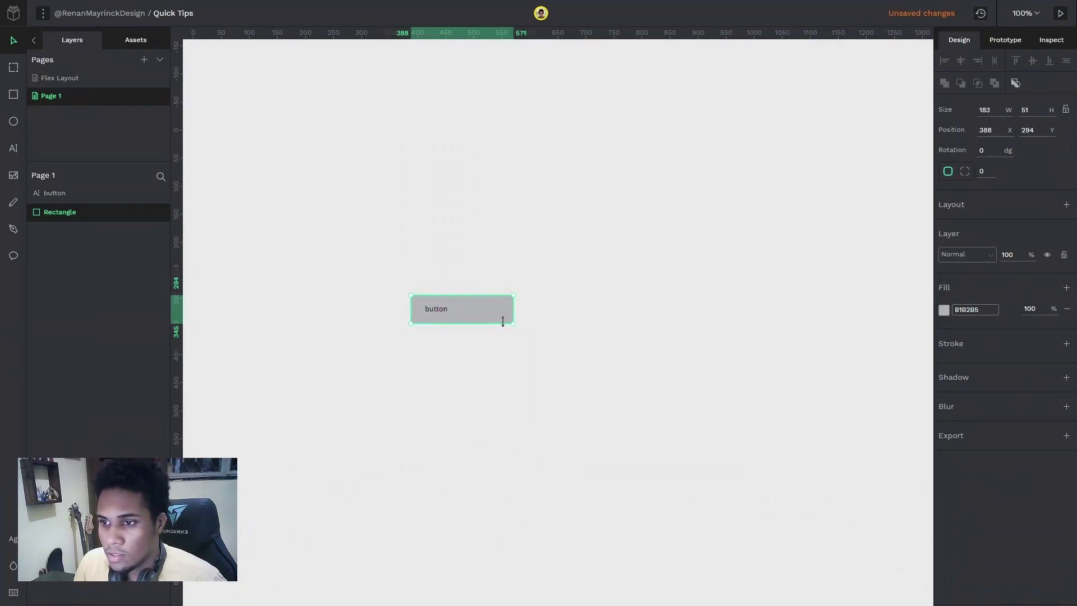
drag(513, 308, 460, 316)
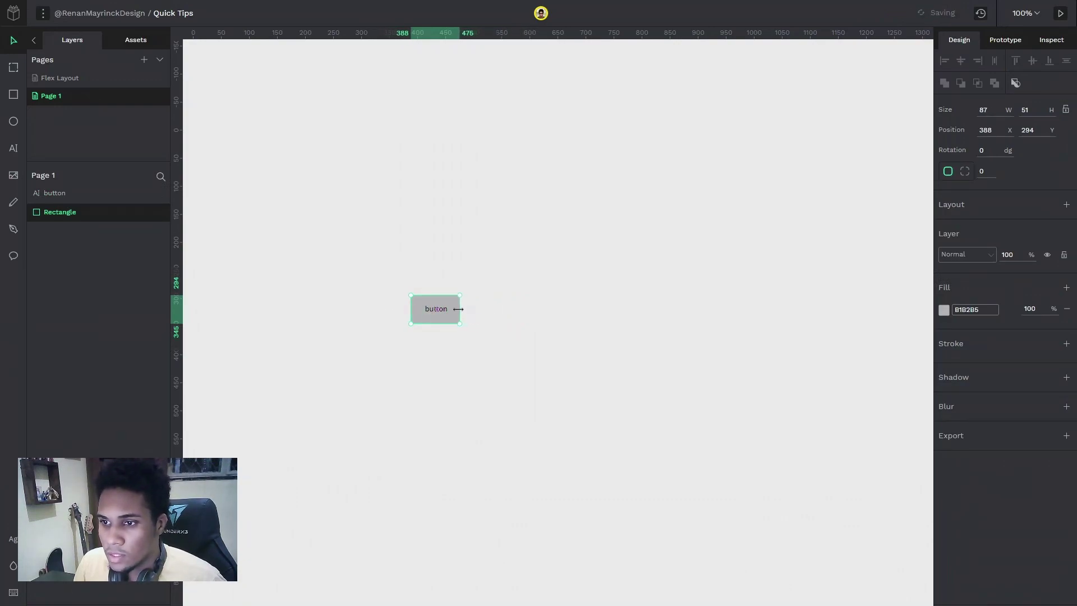
Step: Align the rectangle and its label by their horizontal centers and set the corner radius to 8
shift+click(446, 316)
click(961, 60)
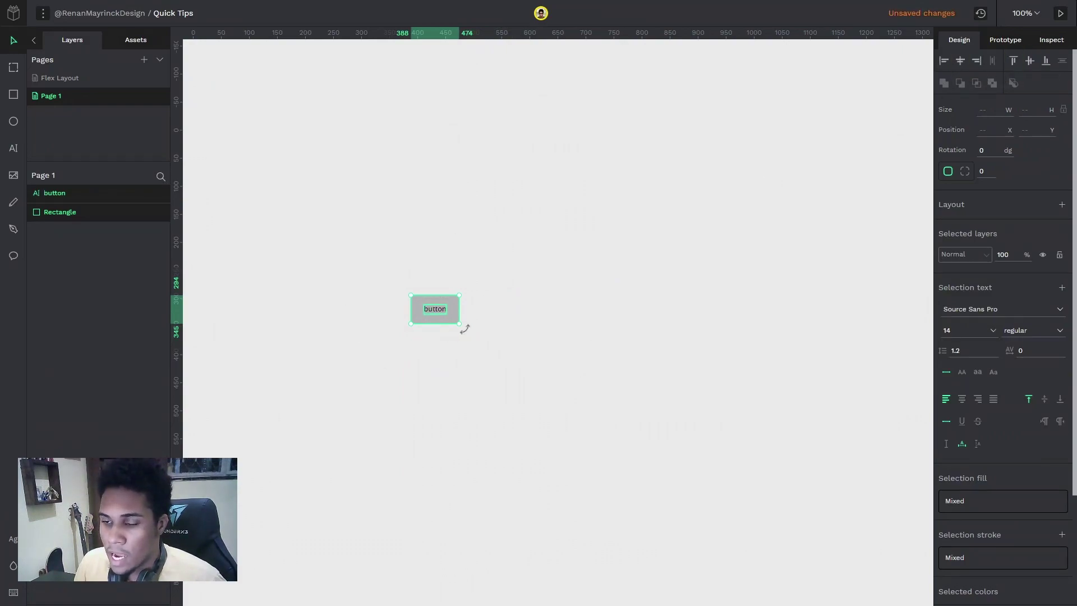
click(985, 171)
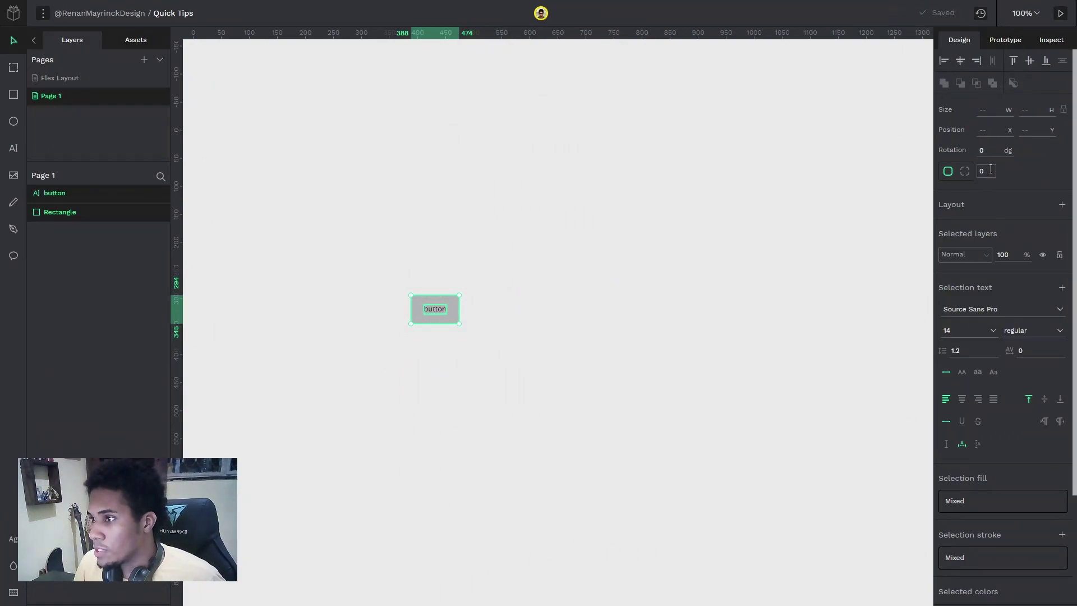
text(8)
key(Return)
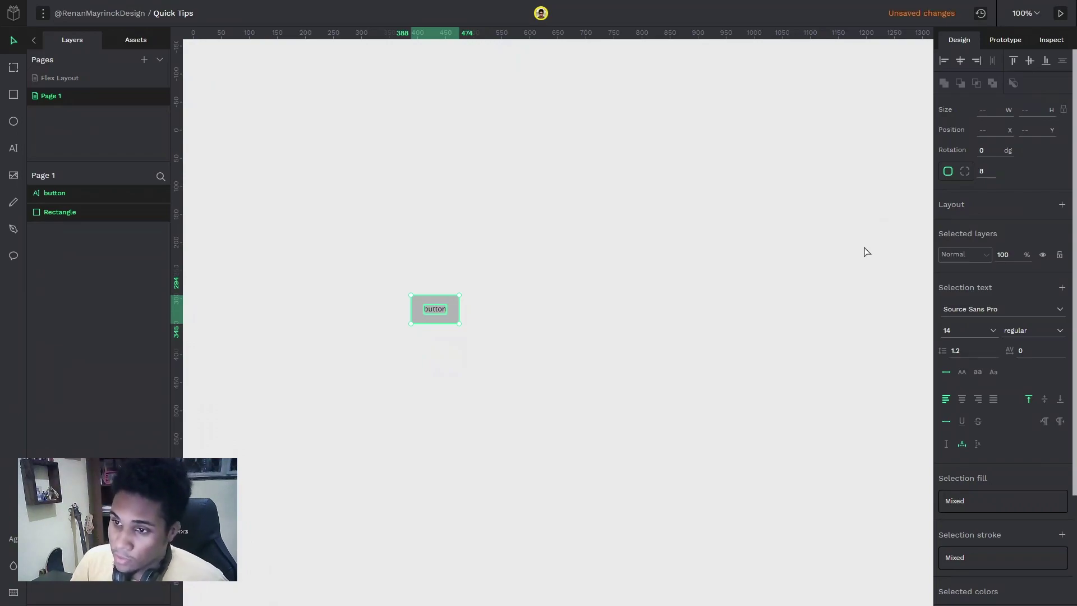
click(836, 498)
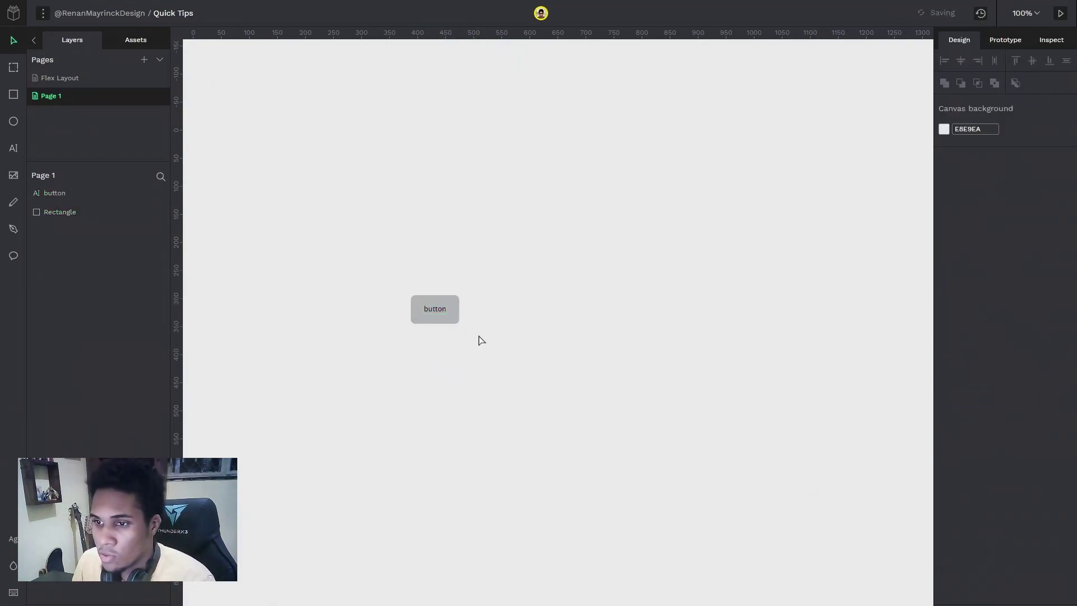
Step: Group the rectangle with its label and move the group to about X 561, Y 311
drag(399, 261, 440, 319)
drag(363, 307, 510, 380)
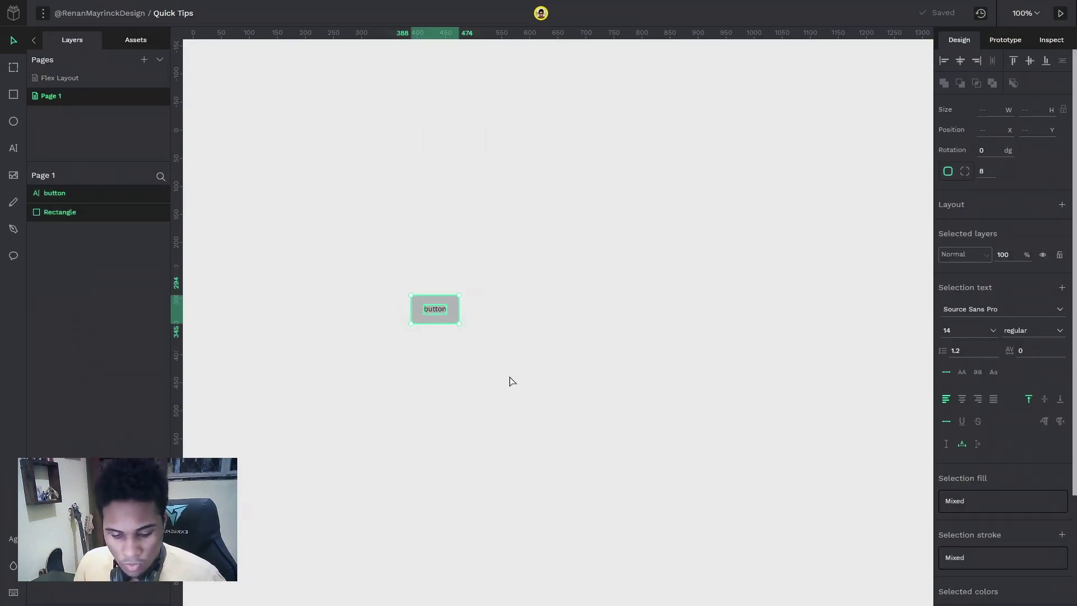
key(ctrl+g)
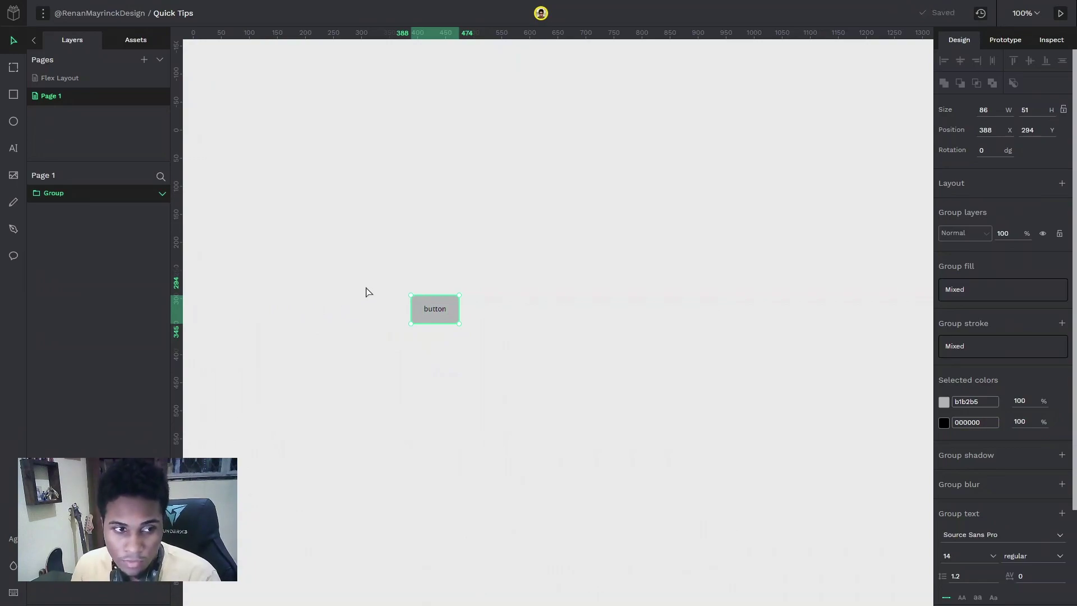
drag(436, 310, 533, 321)
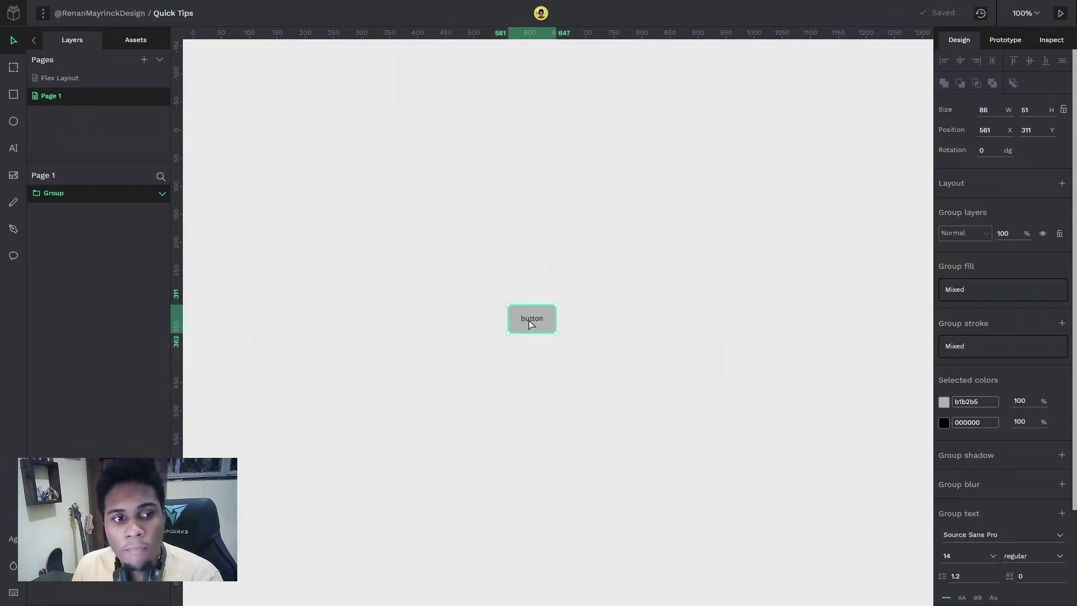
Step: Widen the rectangle inside the group to about 142 and shift the label right to about X 641
double_click(537, 322)
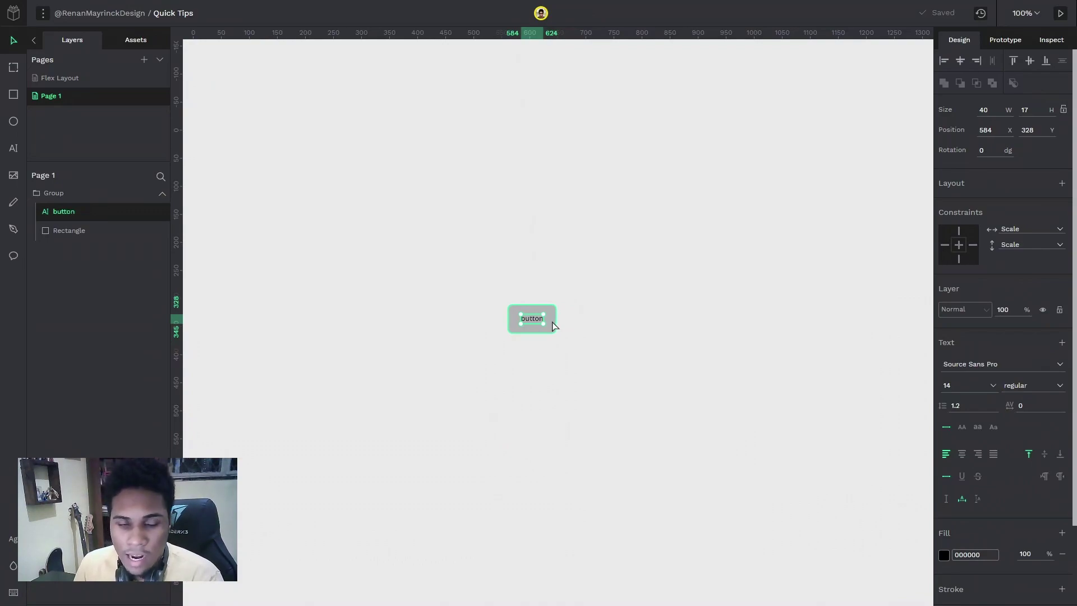
click(548, 358)
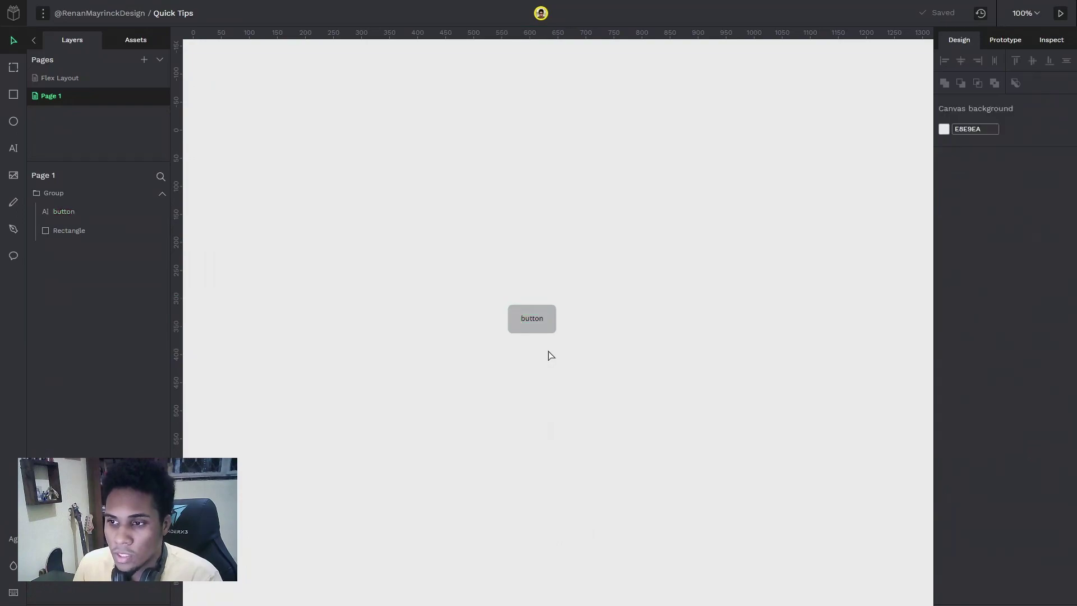
double_click(553, 327)
mouse_move(555, 316)
mouse_down()
mouse_move(587, 318)
mouse_move(566, 324)
mouse_up()
click(532, 324)
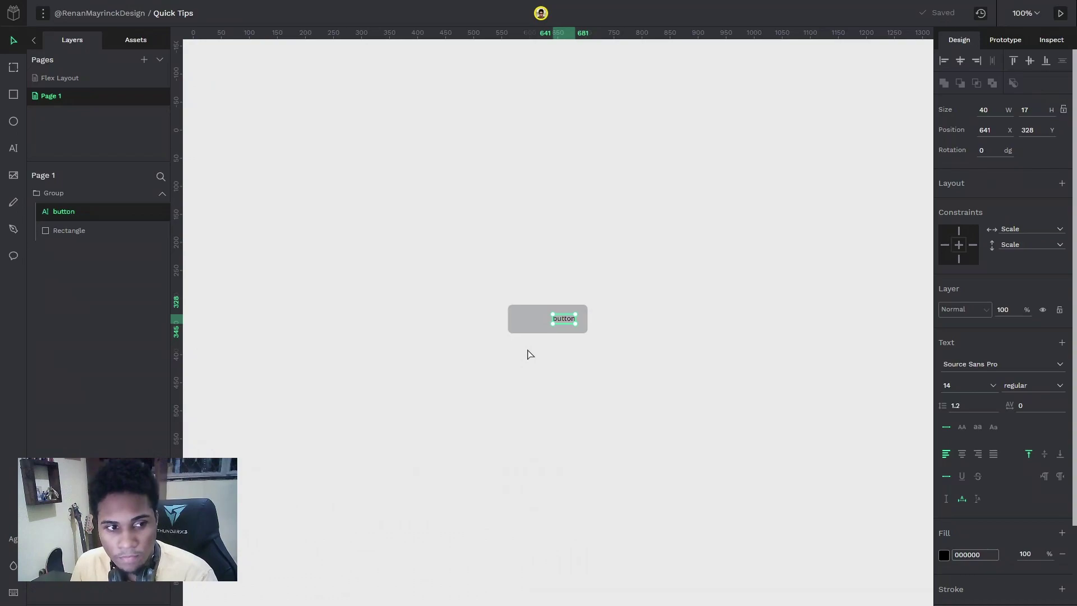
Step: Delete the manually built button group from the page
click(529, 356)
drag(480, 268, 644, 396)
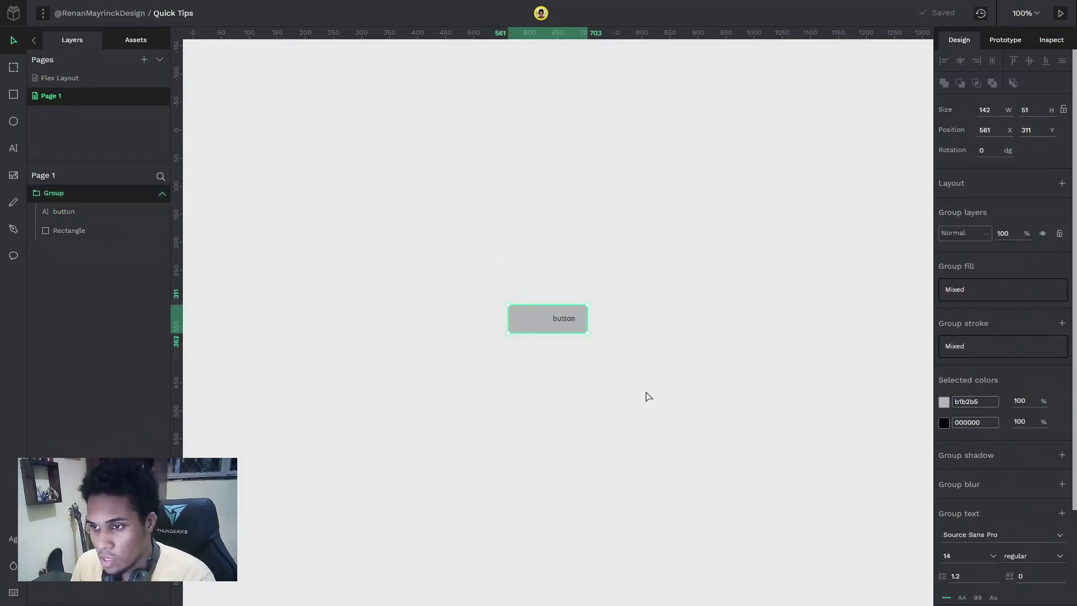
key(Delete)
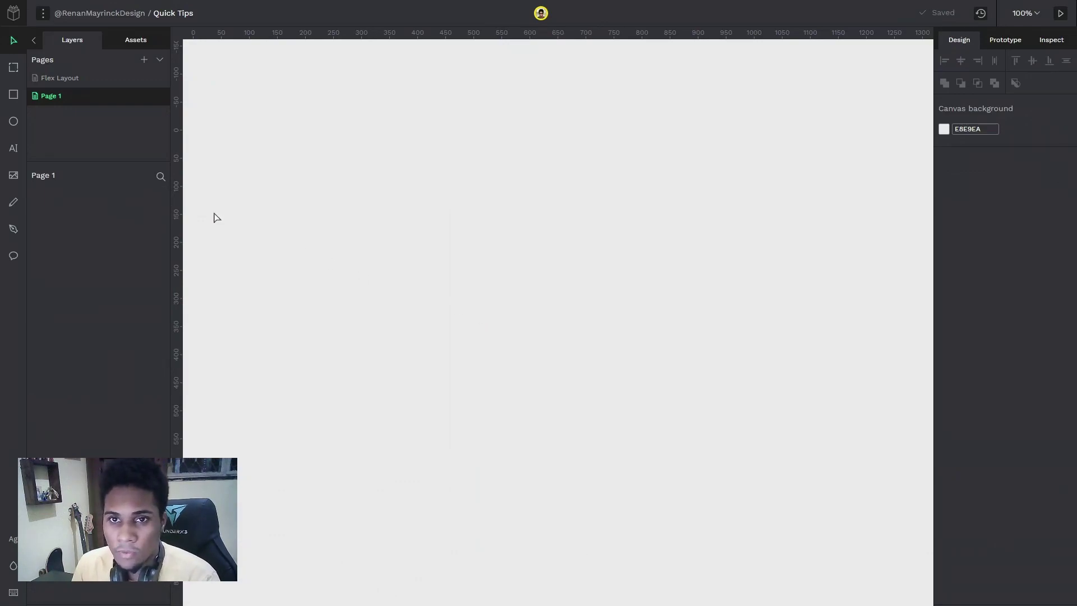
Step: Create a 100 by 100 board near the middle of the canvas and rename it "Button"
click(14, 68)
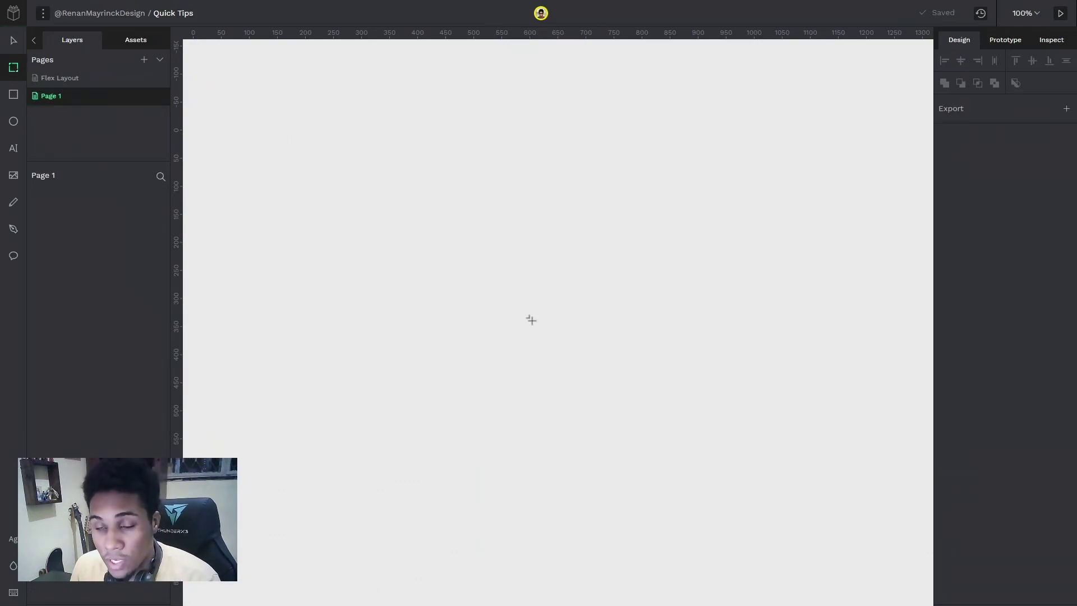
click(478, 290)
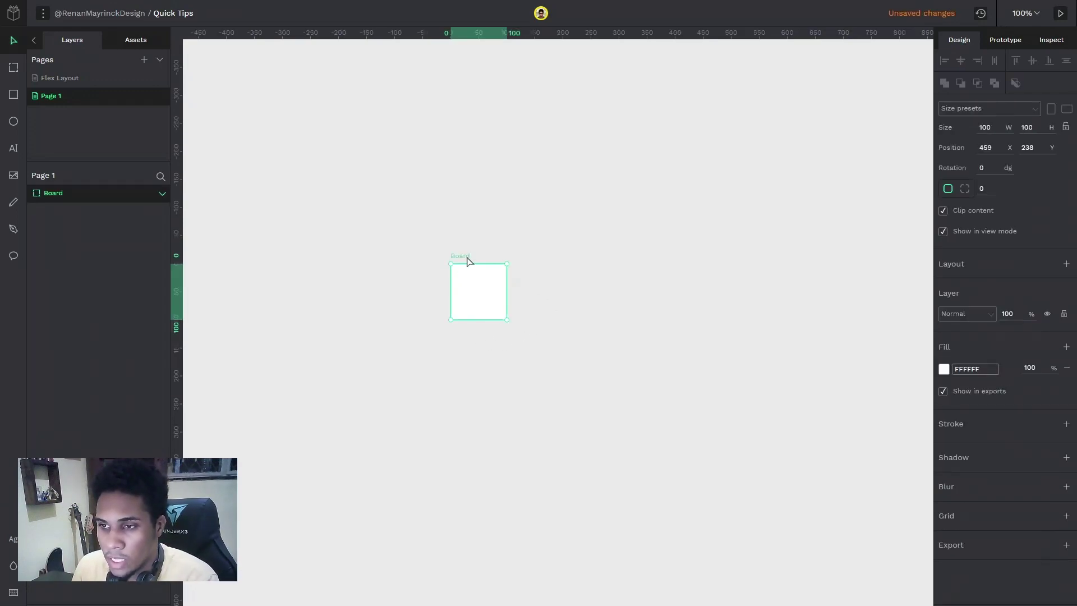
double_click(468, 258)
text(Button)
key(Return)
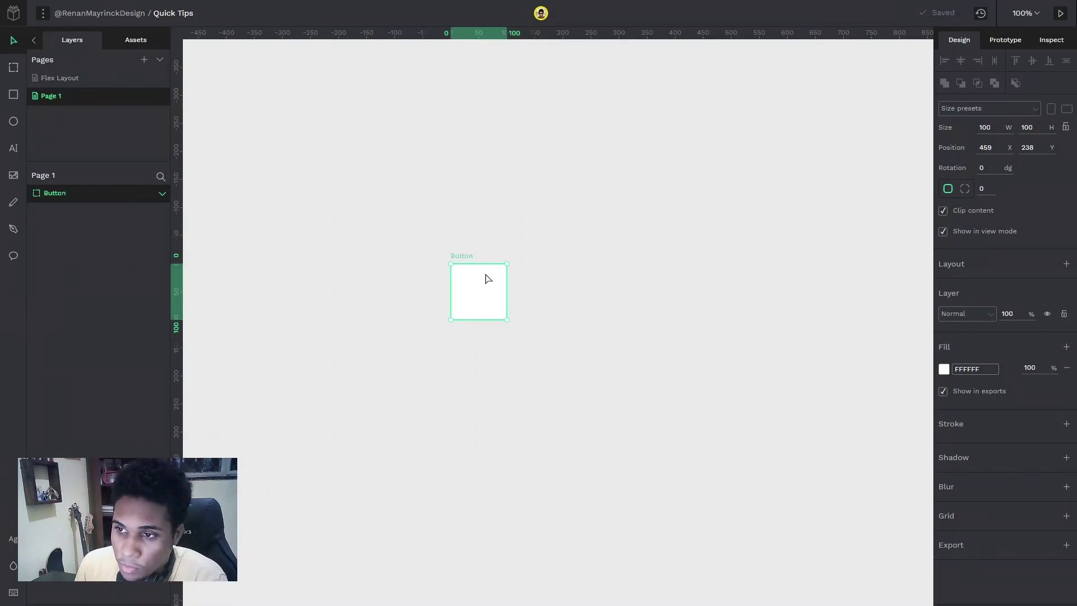
Step: Add a flex layout to the Button board with items aligned and justified to the center
click(1066, 265)
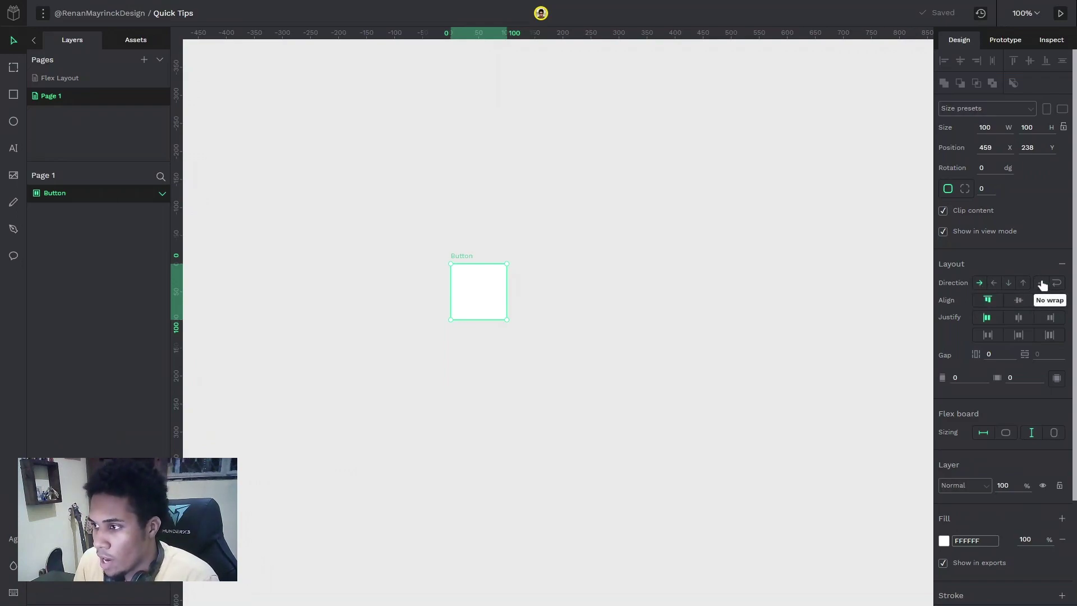
click(1018, 301)
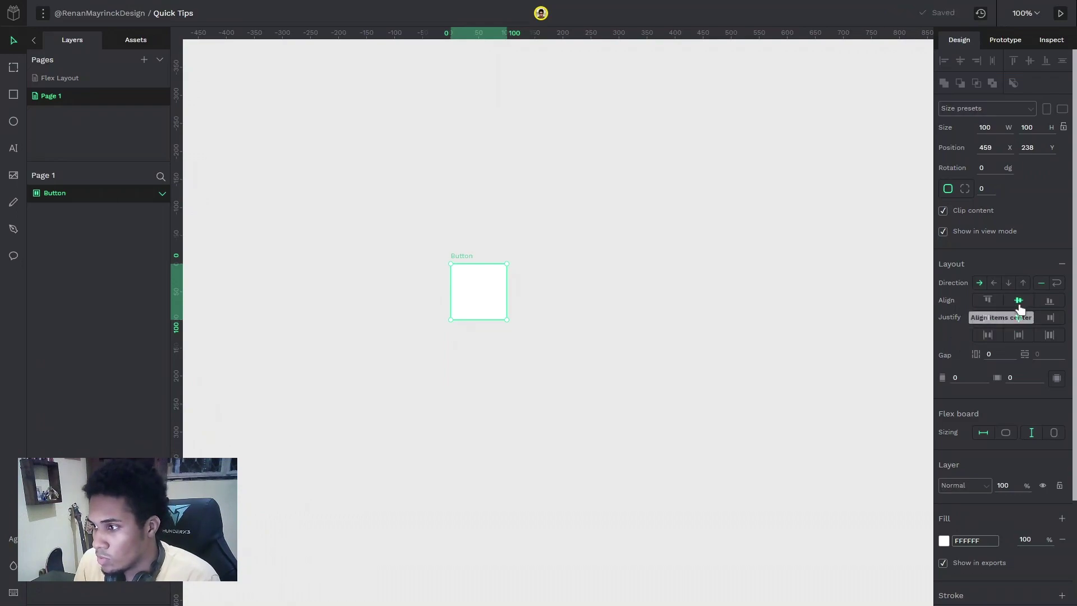
click(1018, 318)
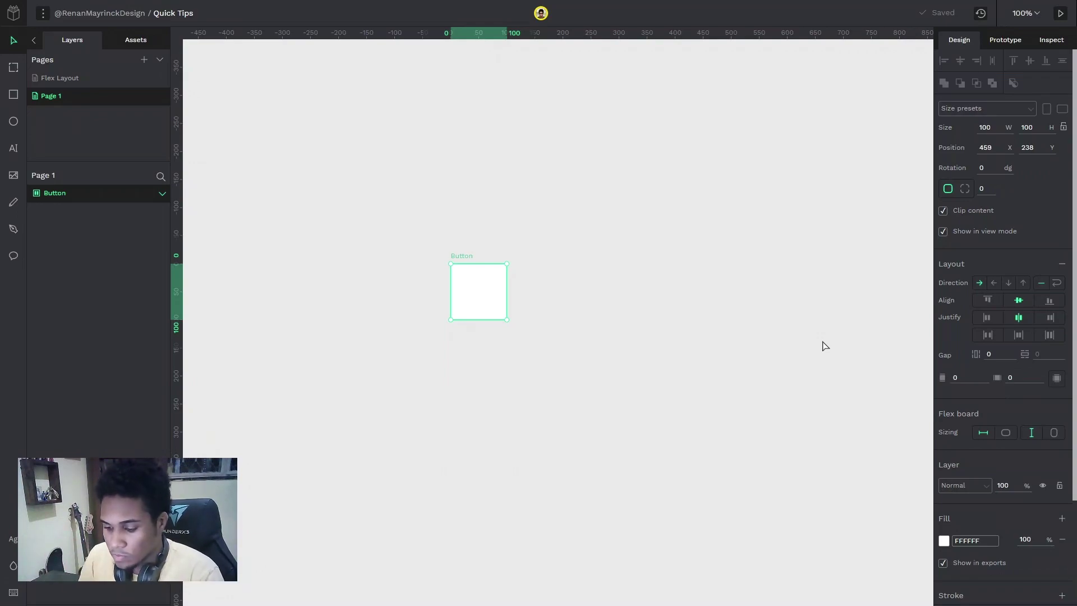
Step: Set the board's column gap to 8, vertical padding to 12 and horizontal padding to 24, with width and height fitting its content
click(988, 355)
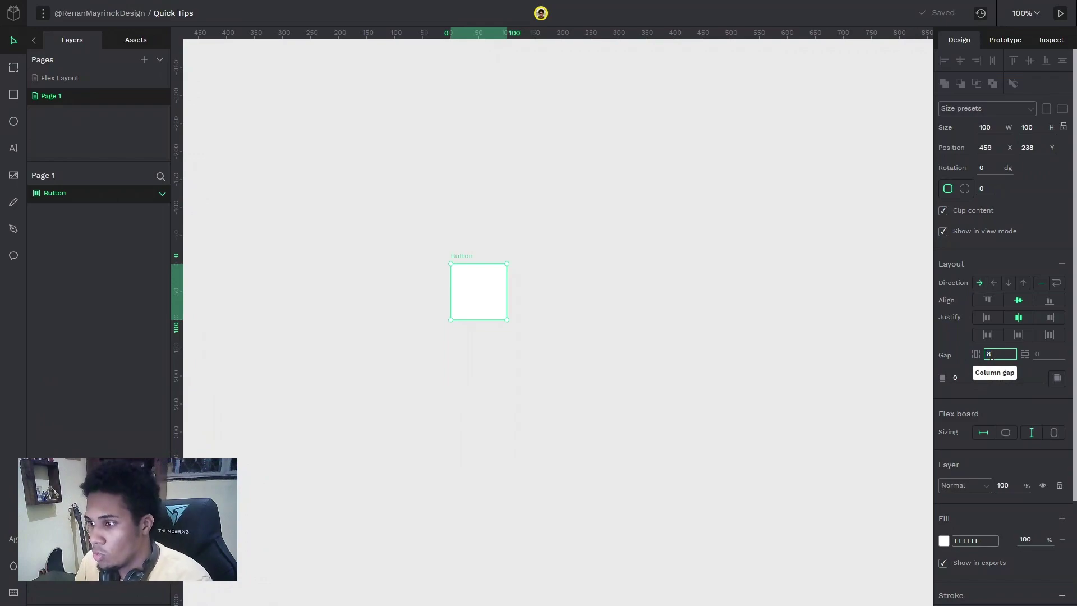
click(964, 378)
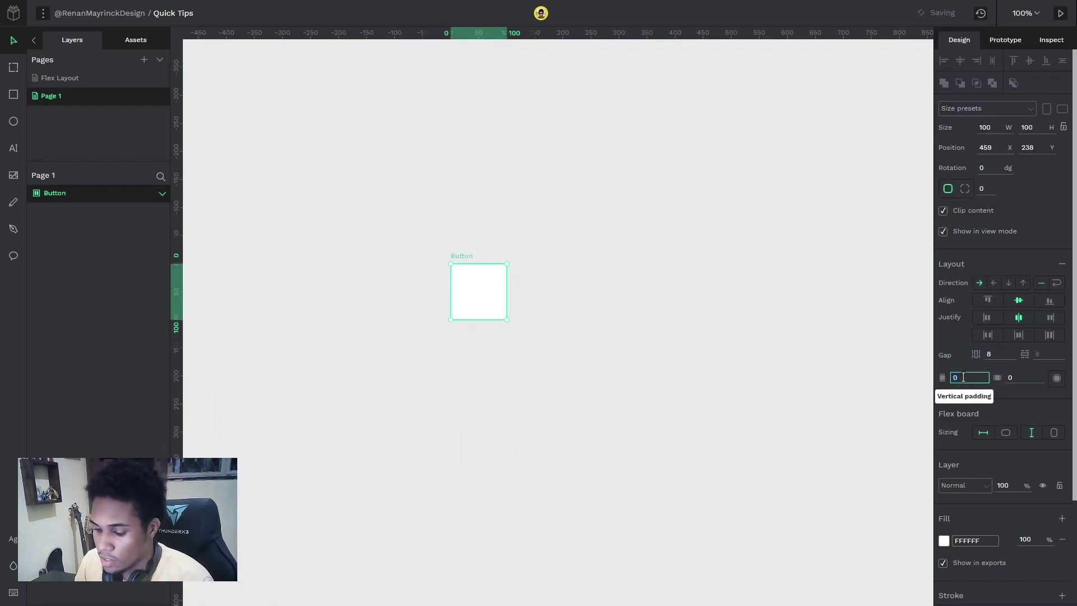
text(12)
click(1021, 379)
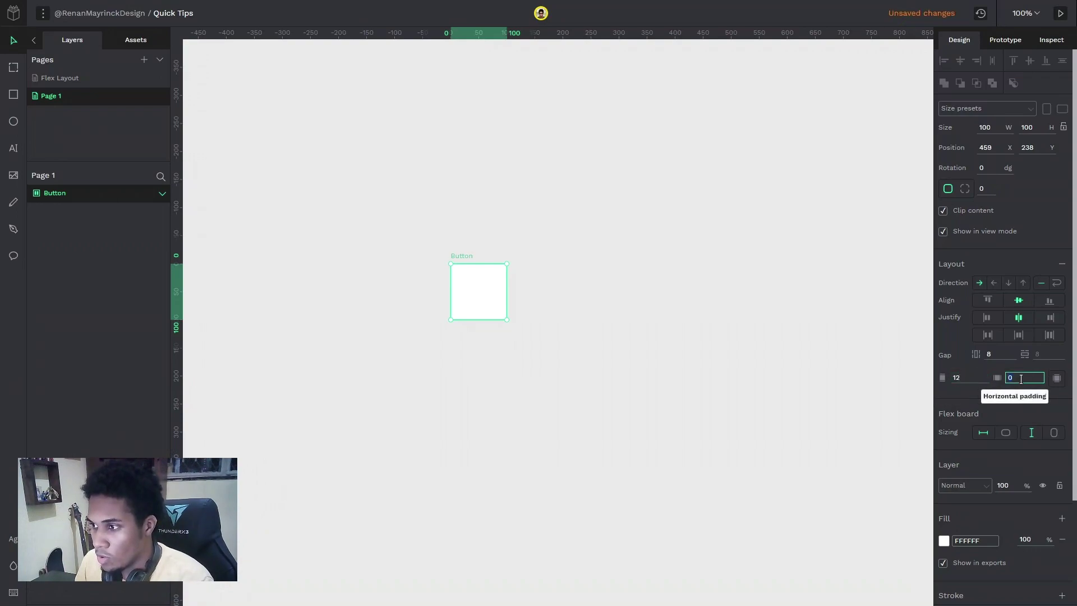
text(24)
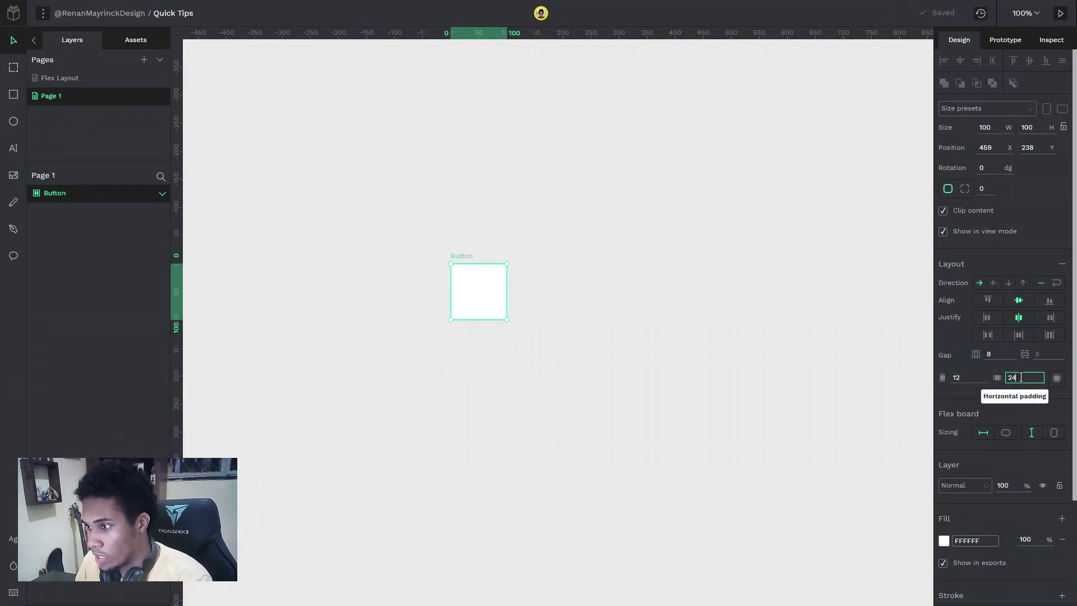
click(1013, 435)
click(1054, 435)
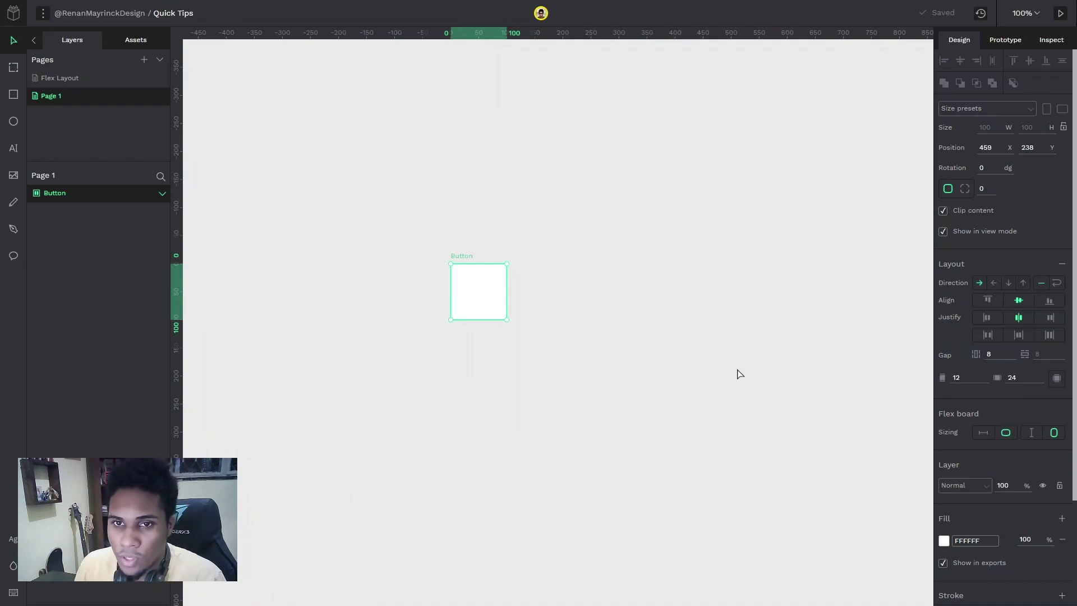
Step: Add the text "Button" inside the board and move the board to about X 598, Y 212
click(14, 150)
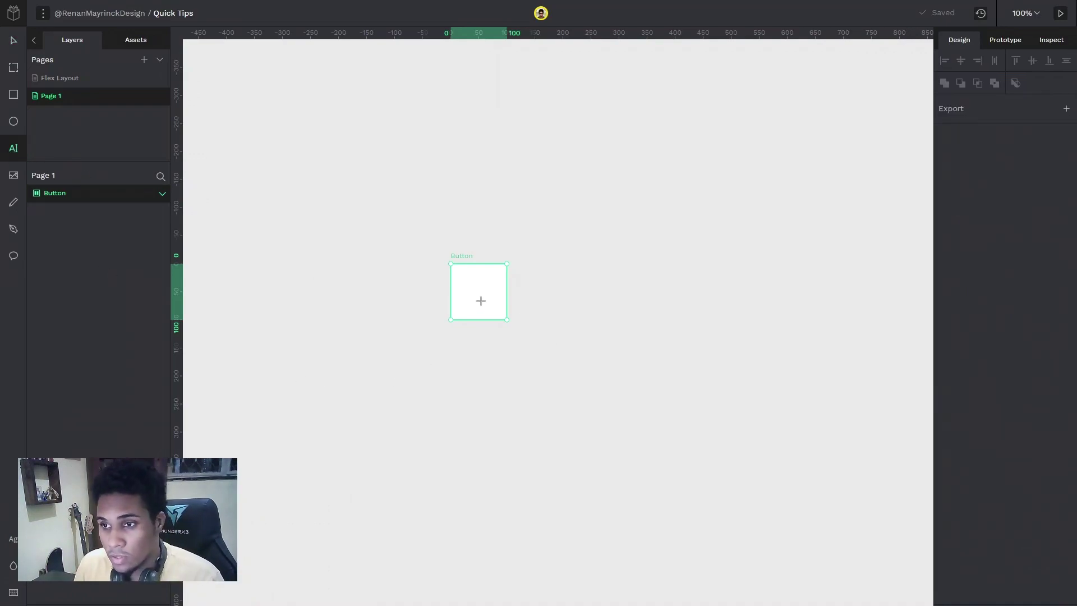
click(466, 282)
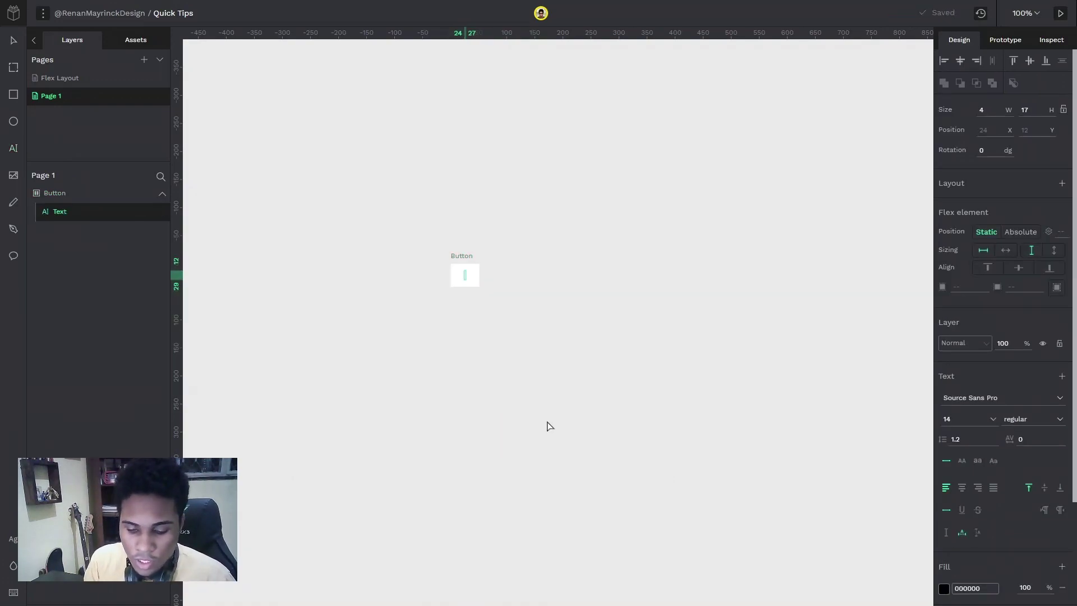
text(Button)
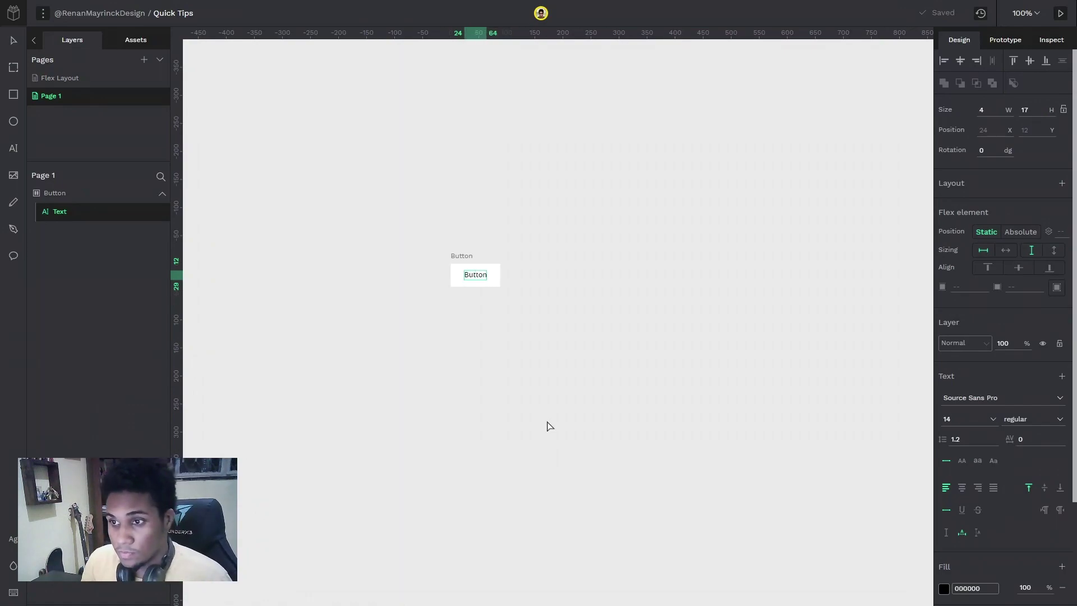
key(Escape)
click(572, 410)
click(473, 256)
drag(473, 256, 551, 242)
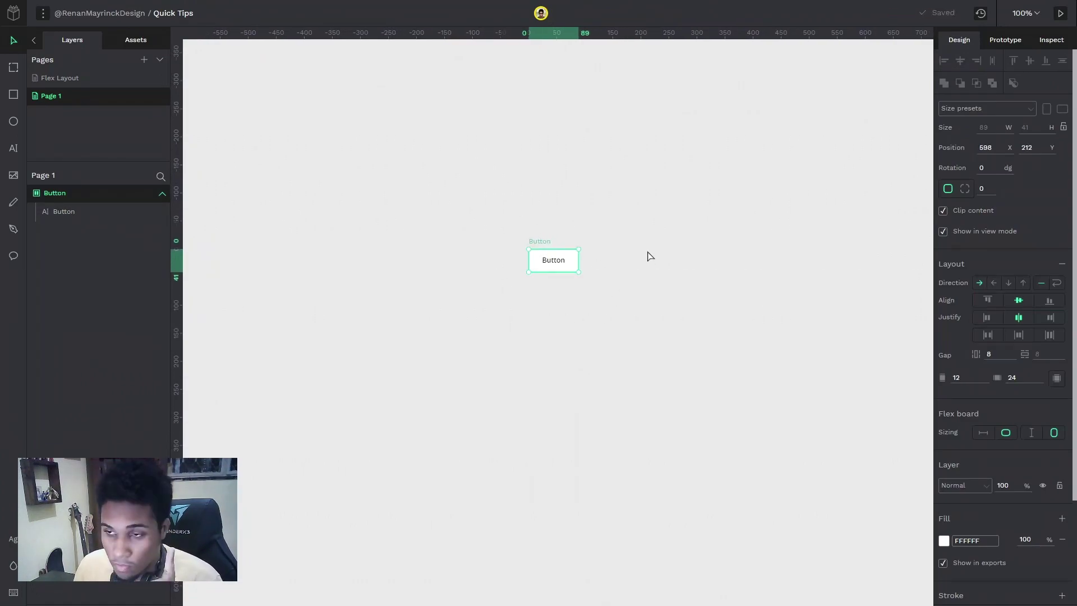
Step: Replace the text inside the Button board with "Compre agora" and clear the selection
double_click(561, 261)
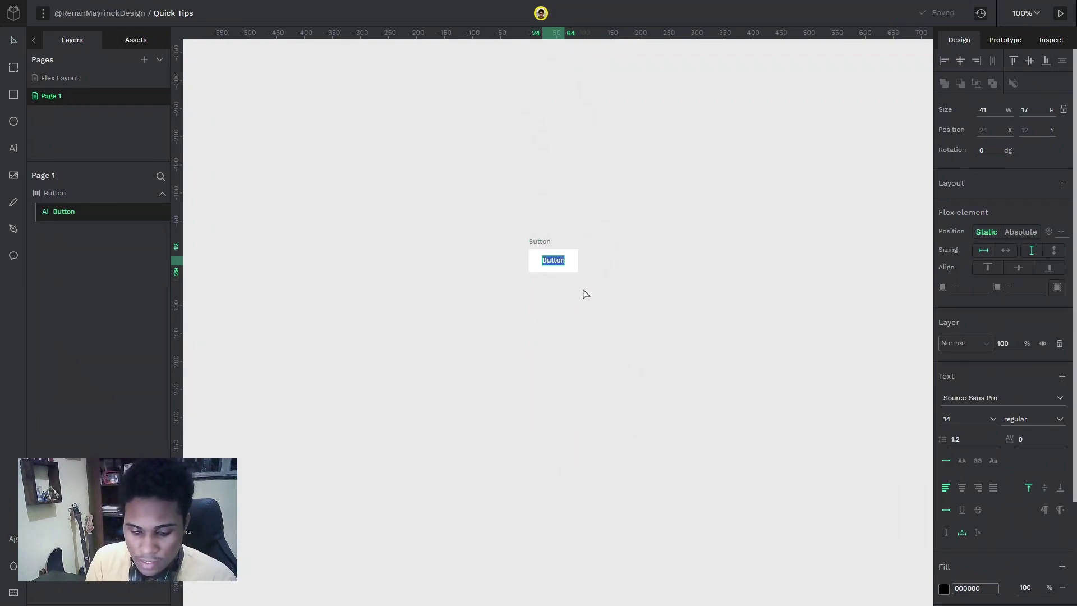
text(Compre agora)
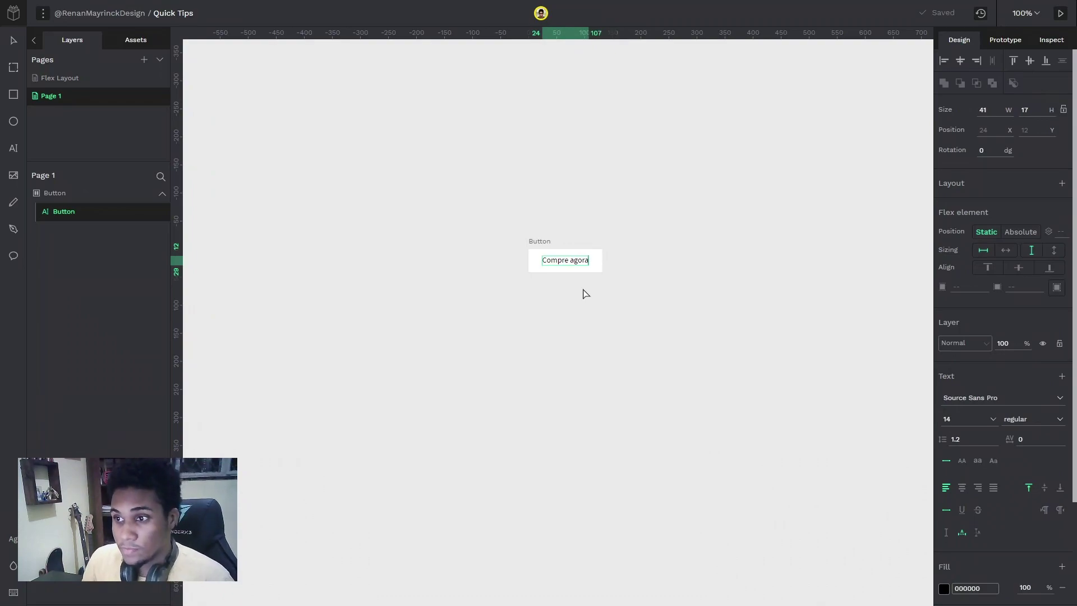
key(Escape)
key(Escape)
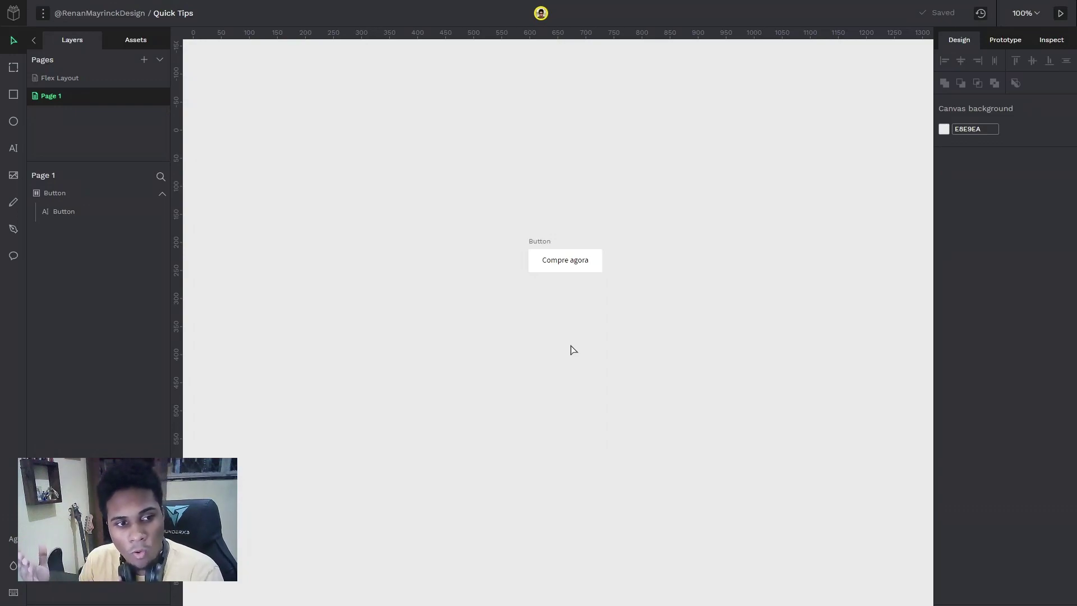
Step: Give the Button board a corner radius of 8 and a dark 1e1e1e fill
click(538, 243)
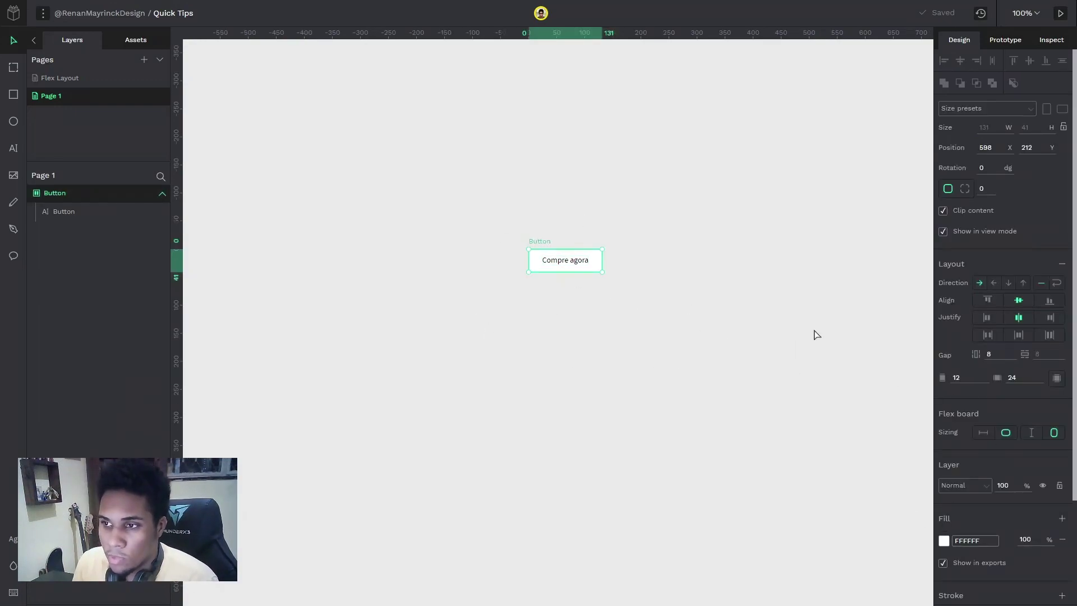
click(982, 188)
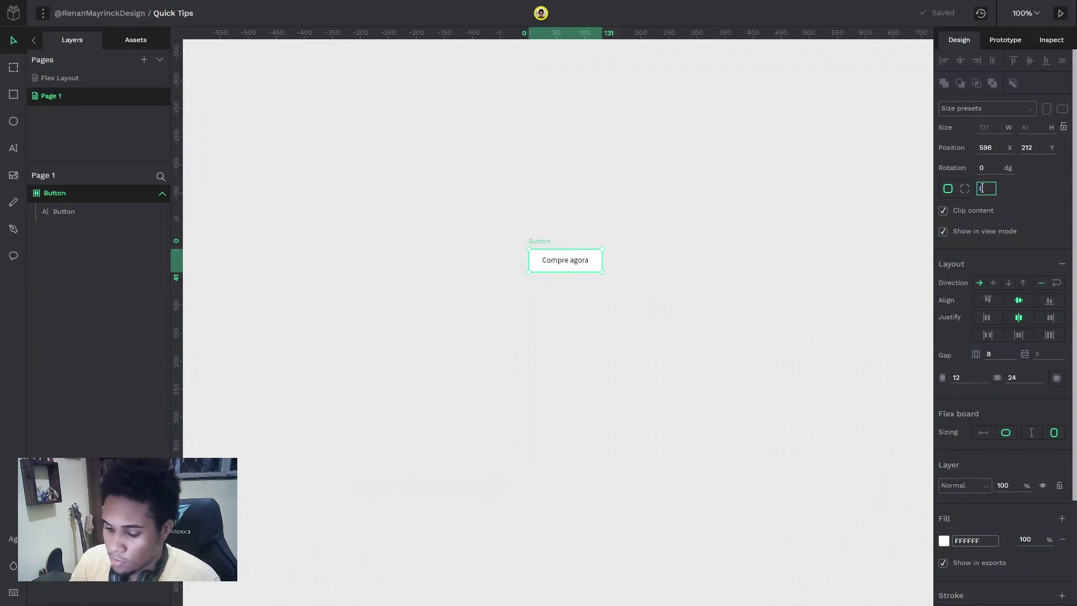
key(Return)
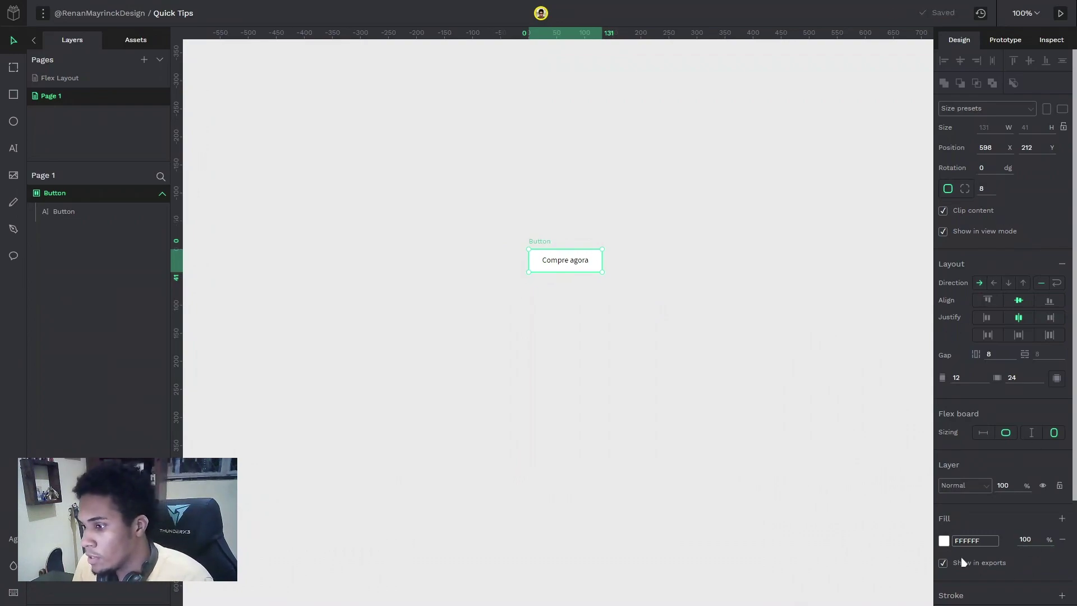
click(944, 542)
click(825, 524)
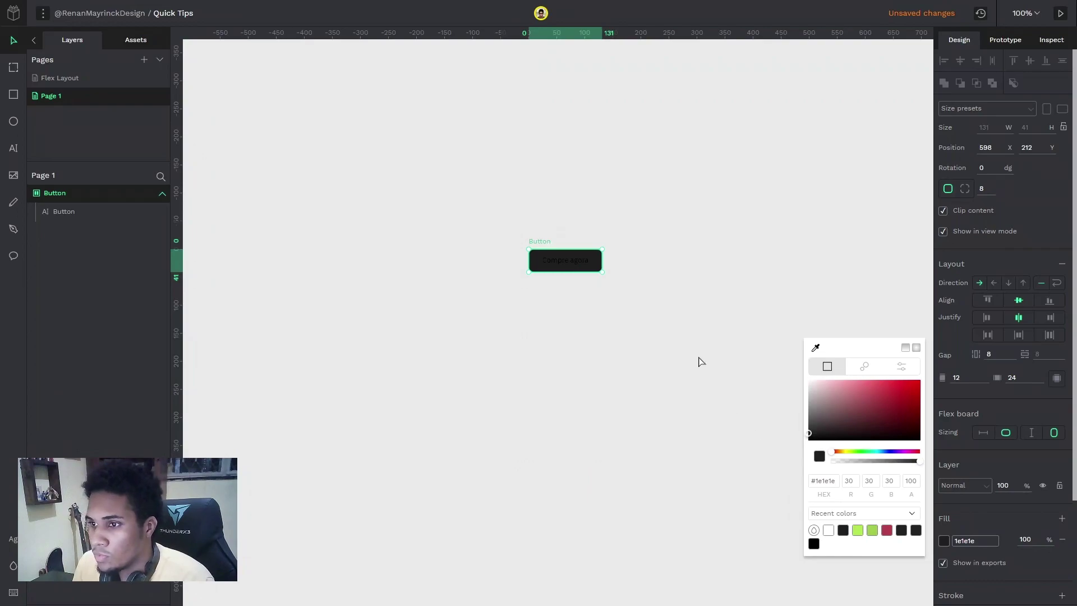
Step: Fill the "Compre agora" text with light green acd94d and move the Button board to about X 519, Y 283
click(581, 282)
double_click(570, 262)
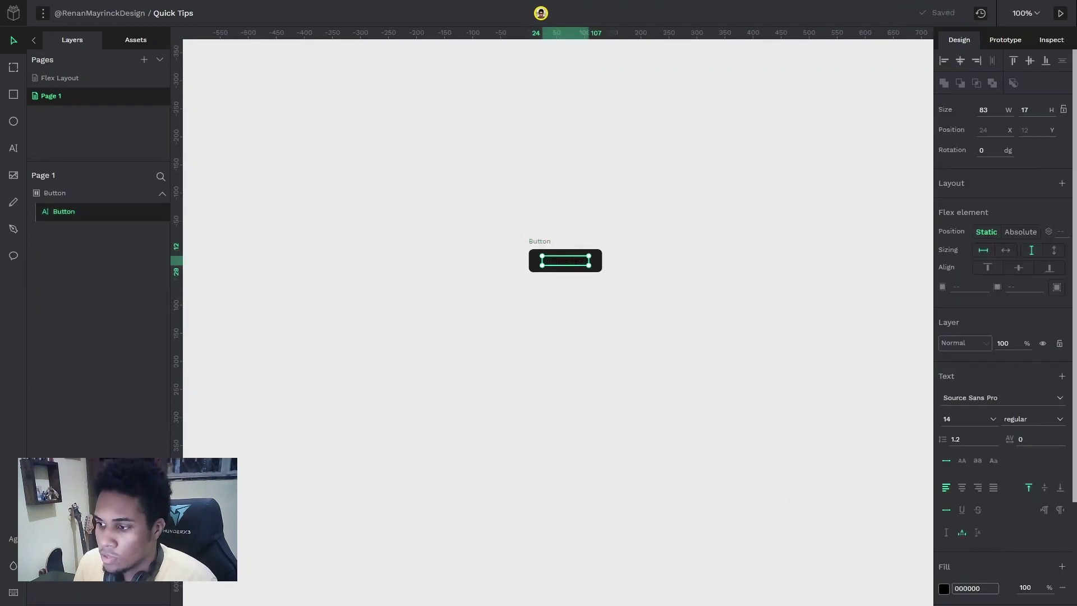
click(944, 589)
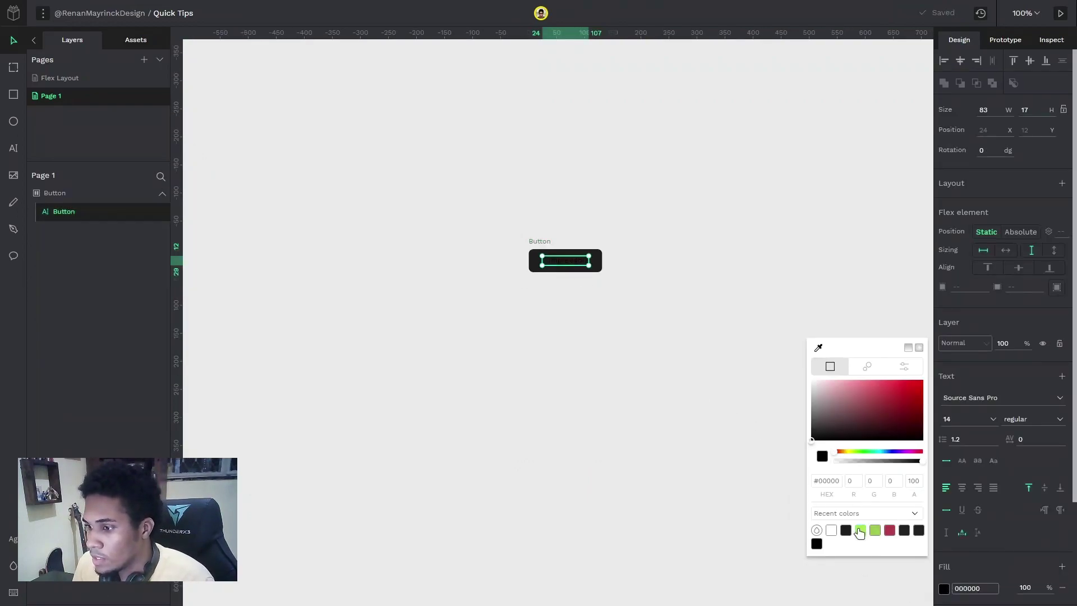
click(861, 530)
click(666, 287)
drag(538, 249, 494, 288)
click(561, 314)
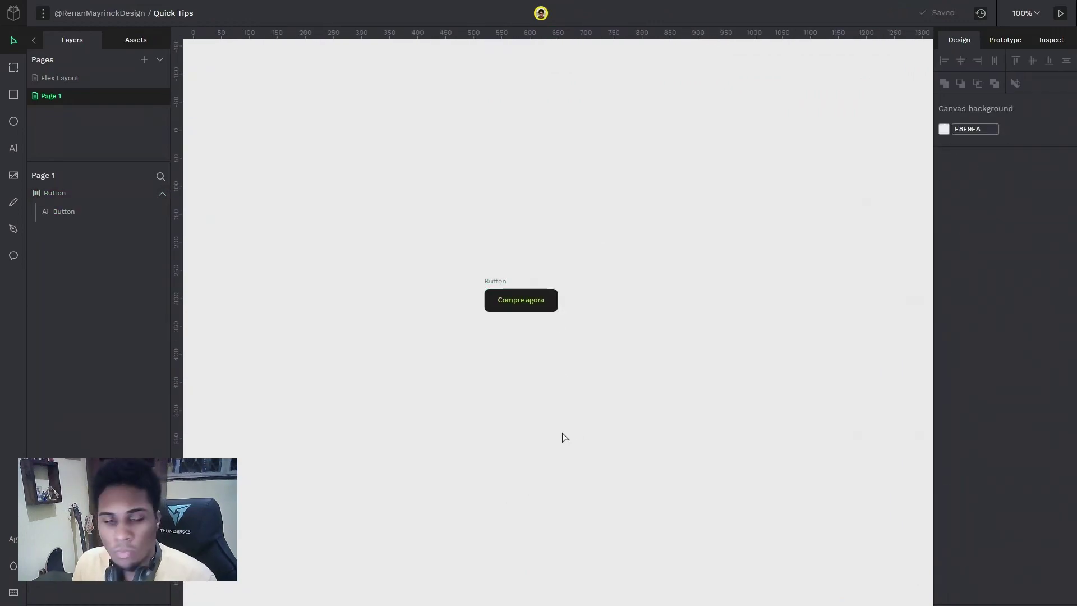
click(495, 285)
right_click(495, 285)
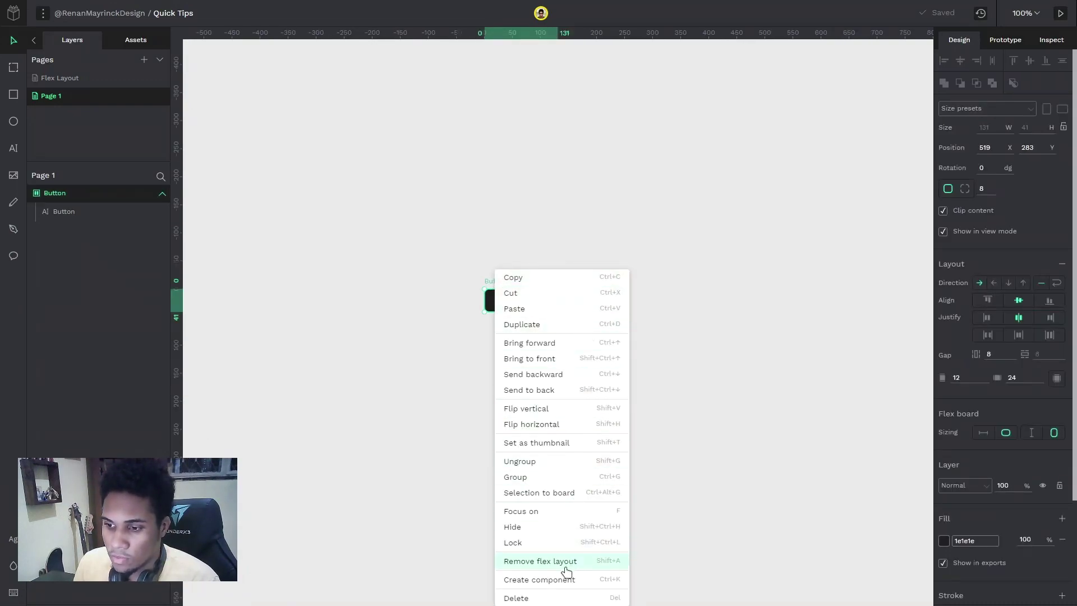
click(510, 293)
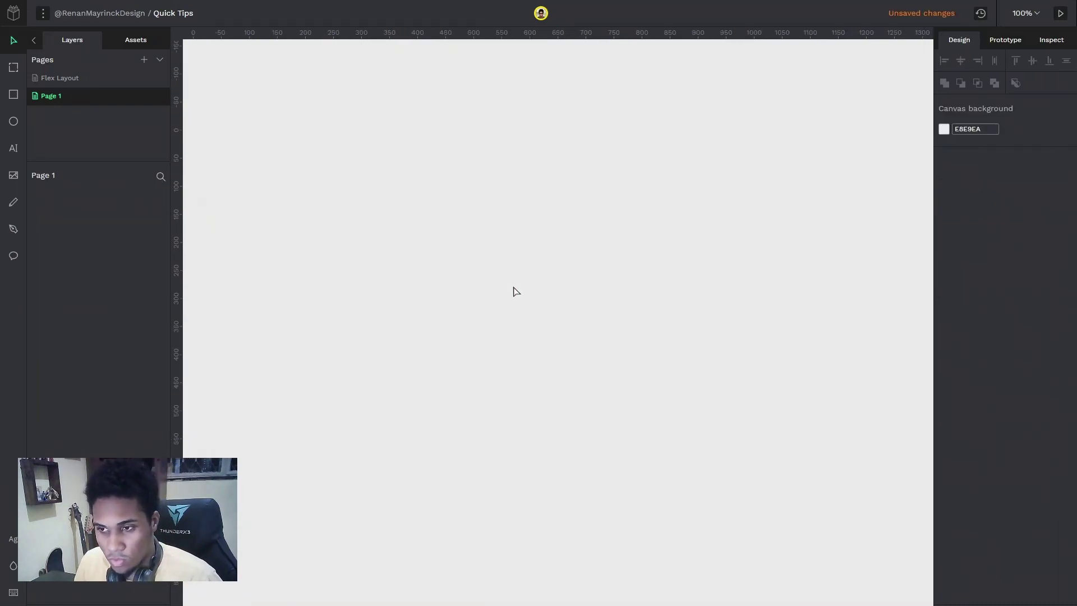
key(ctrl+v)
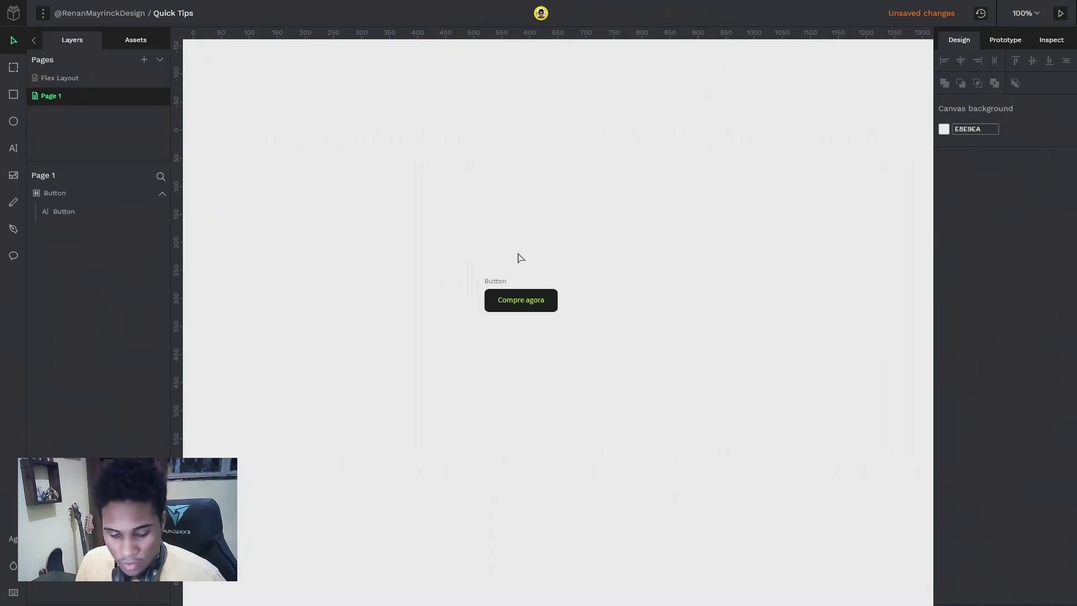
Step: Turn the Button board into a component and move it to about X 511, Y 143
click(493, 286)
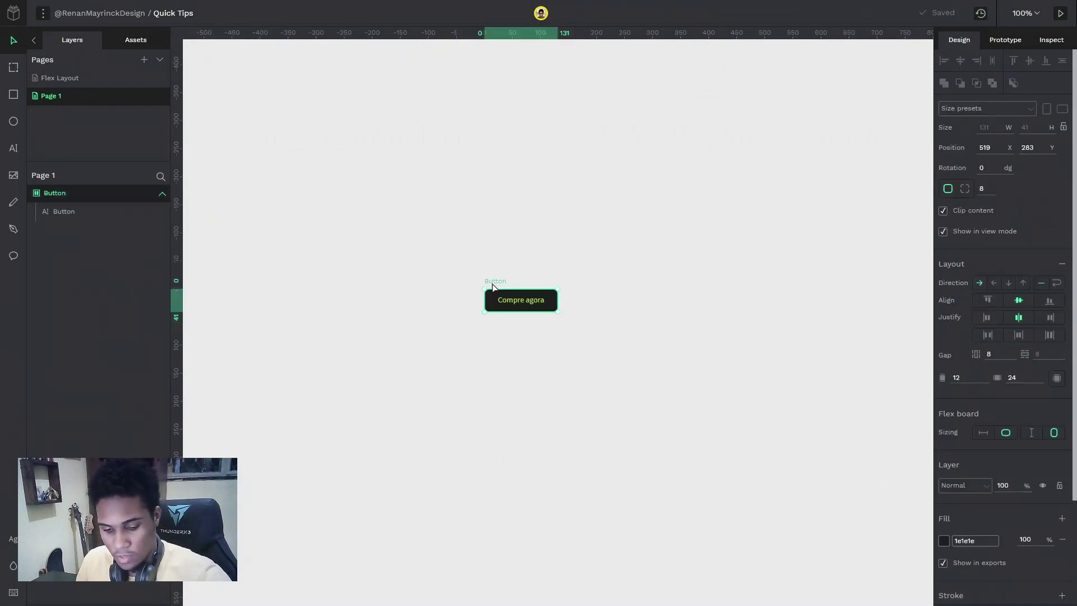
key(ctrl+k)
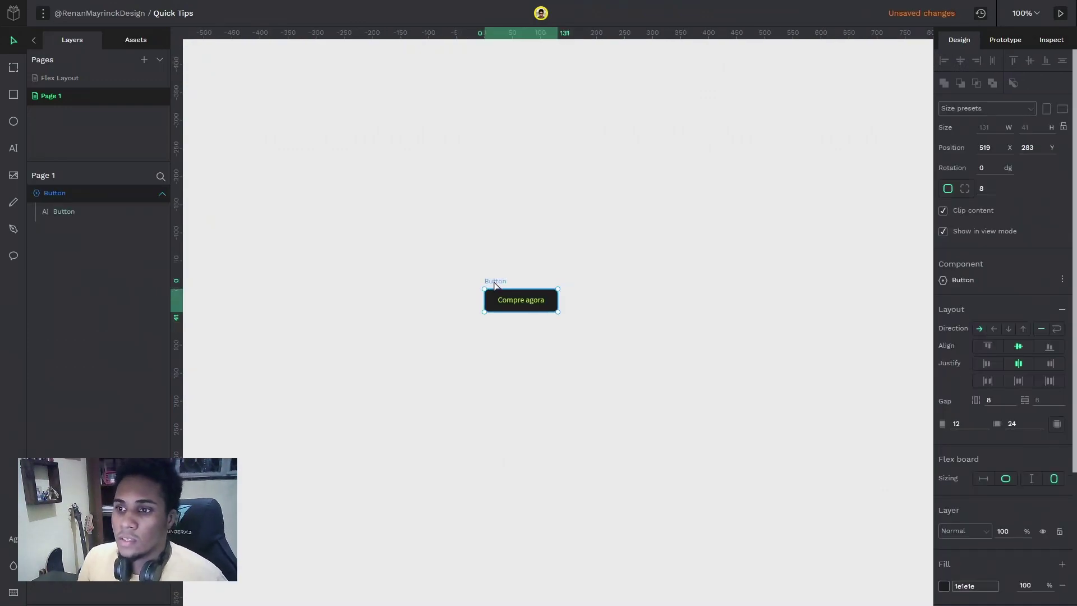
drag(492, 285, 501, 240)
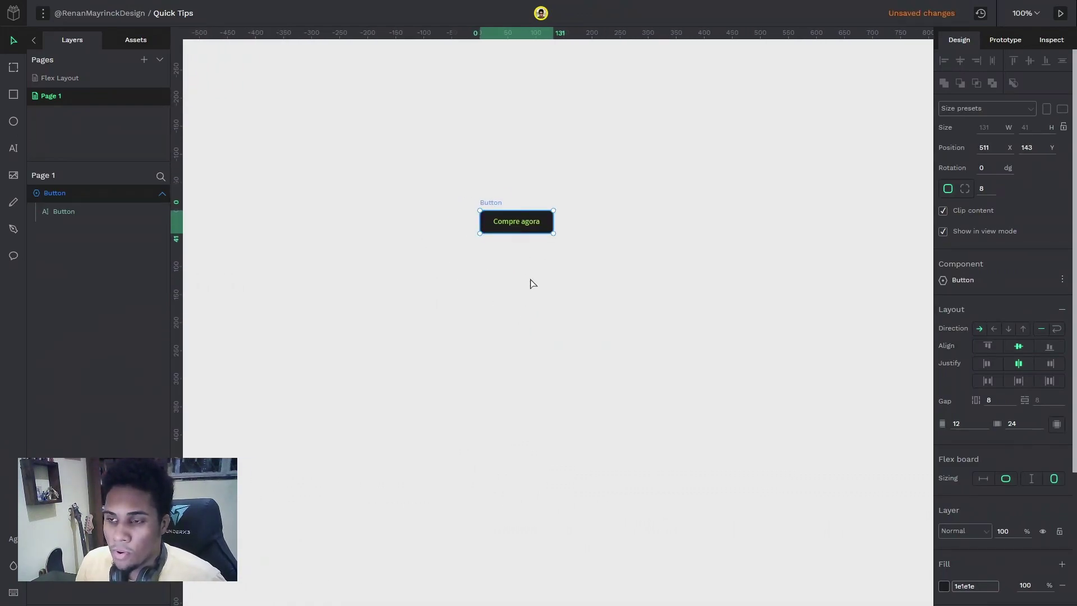
Step: Place a copy of the "Compre agora" component from the local library below the main button
click(143, 43)
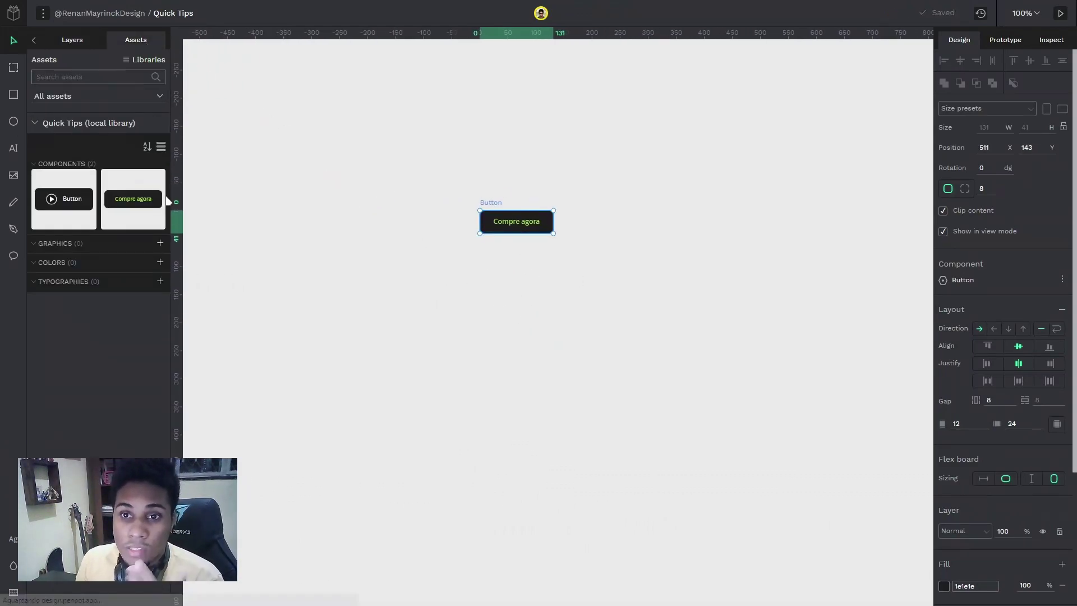
click(134, 205)
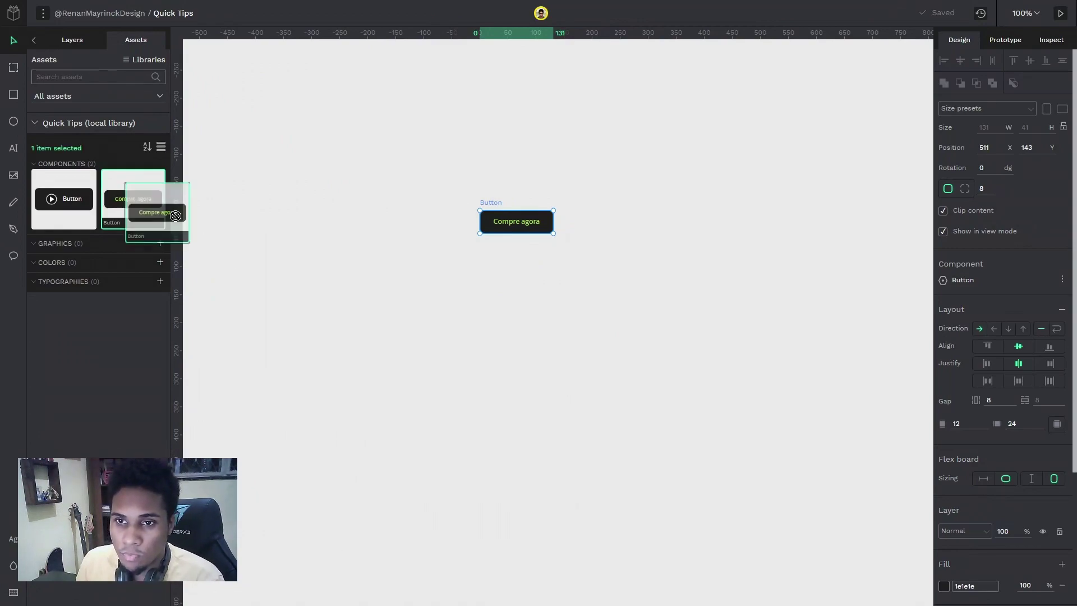
drag(471, 332, 470, 332)
Step: Replace the text of the lower button copy with "Mais informações" and clear the selection
double_click(470, 329)
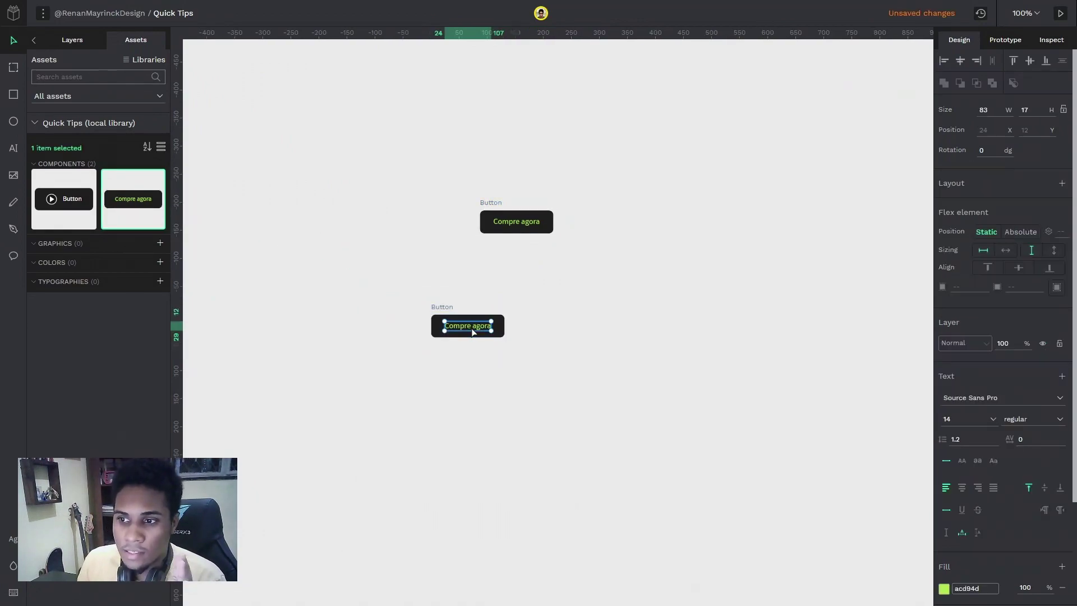
double_click(470, 326)
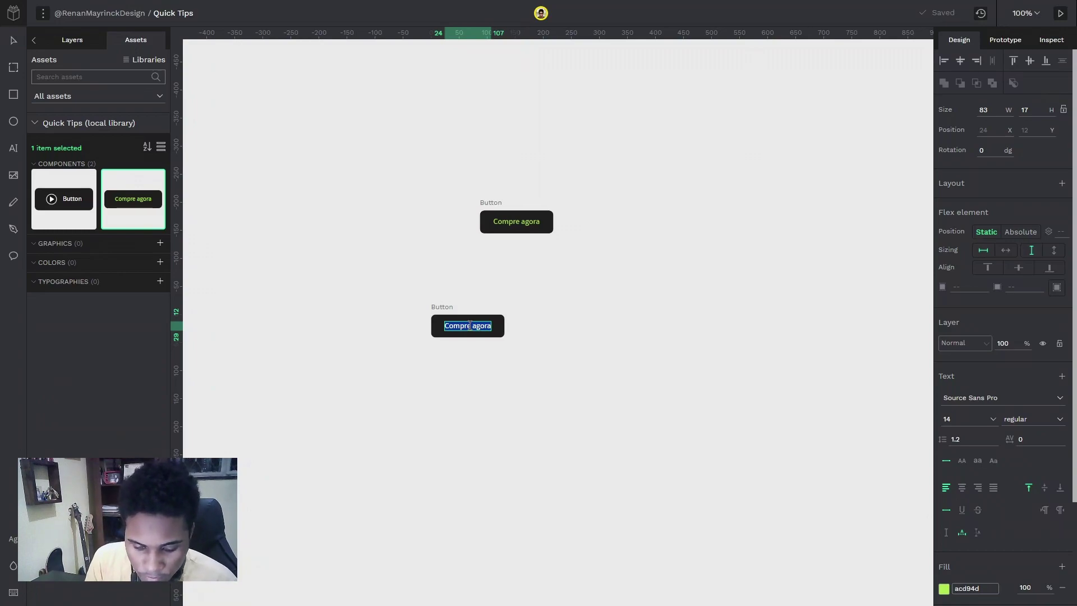
text(Mais in)
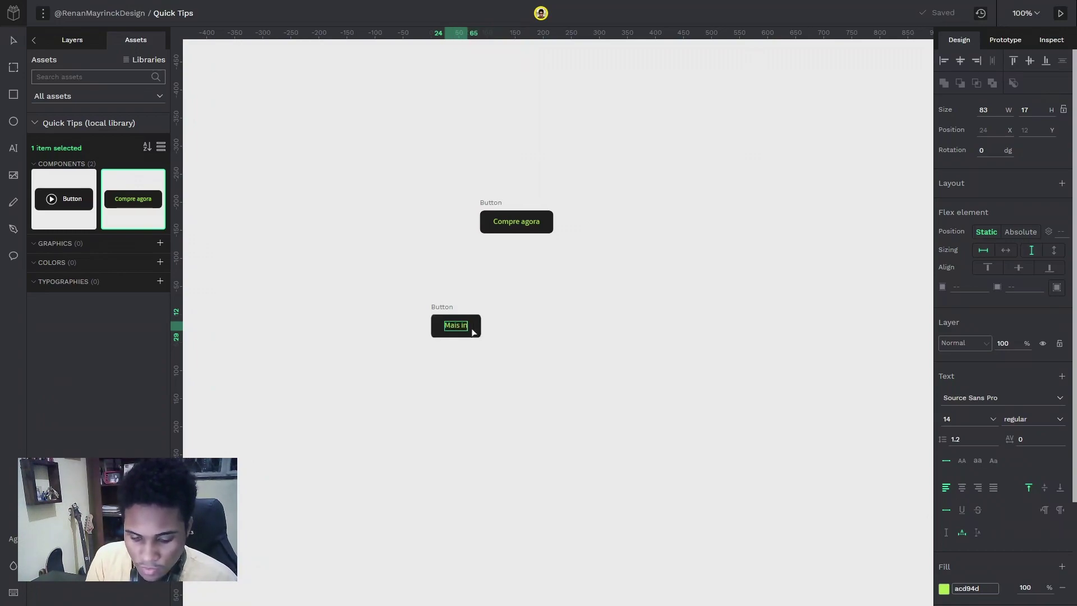
text(formações)
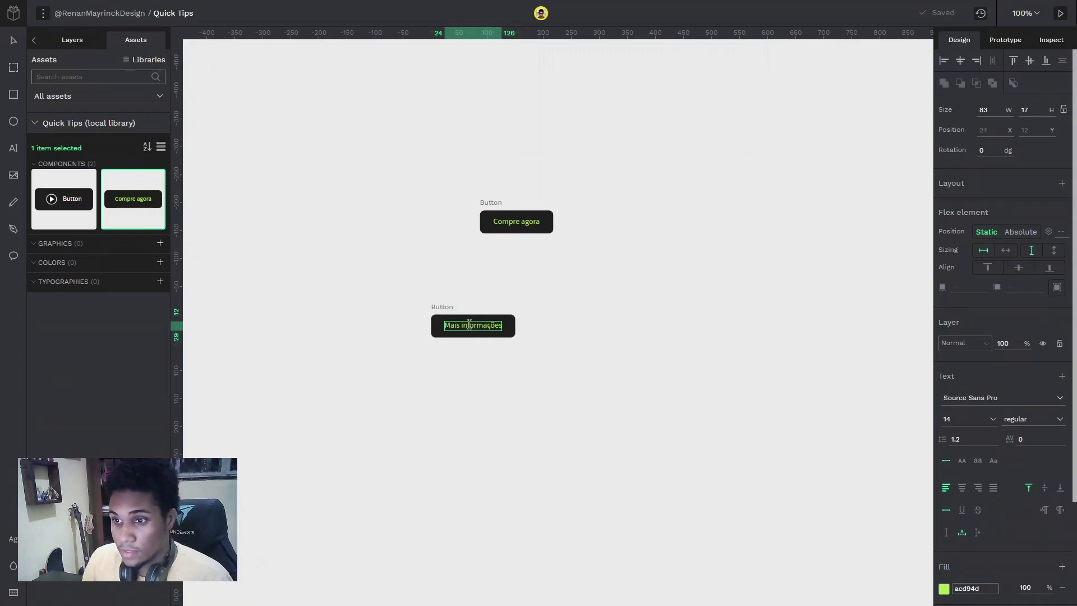
click(483, 406)
Step: Place the "Mais informações" button just right of "Compre agora" at X 657, Y 143, and move both together to about X 459, Y 273
click(447, 310)
drag(447, 309, 571, 207)
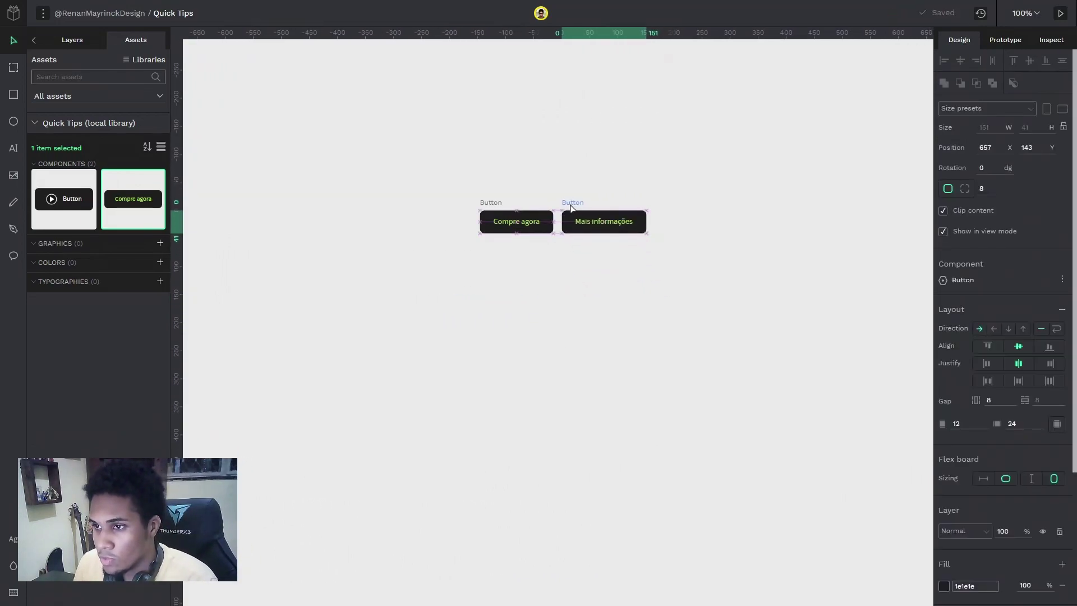
click(514, 178)
drag(427, 163, 696, 286)
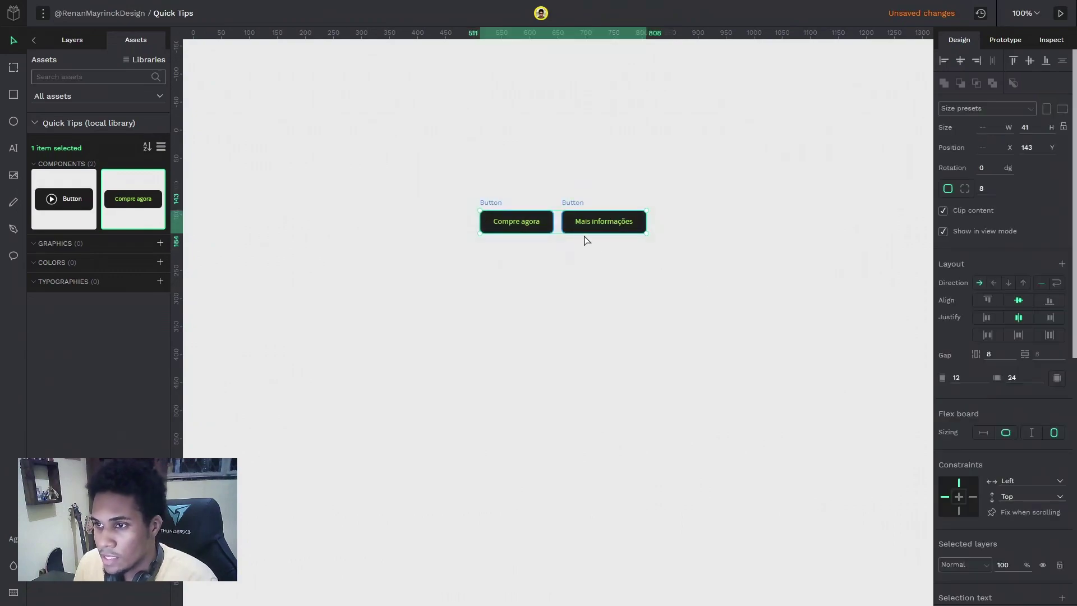
drag(571, 208, 542, 280)
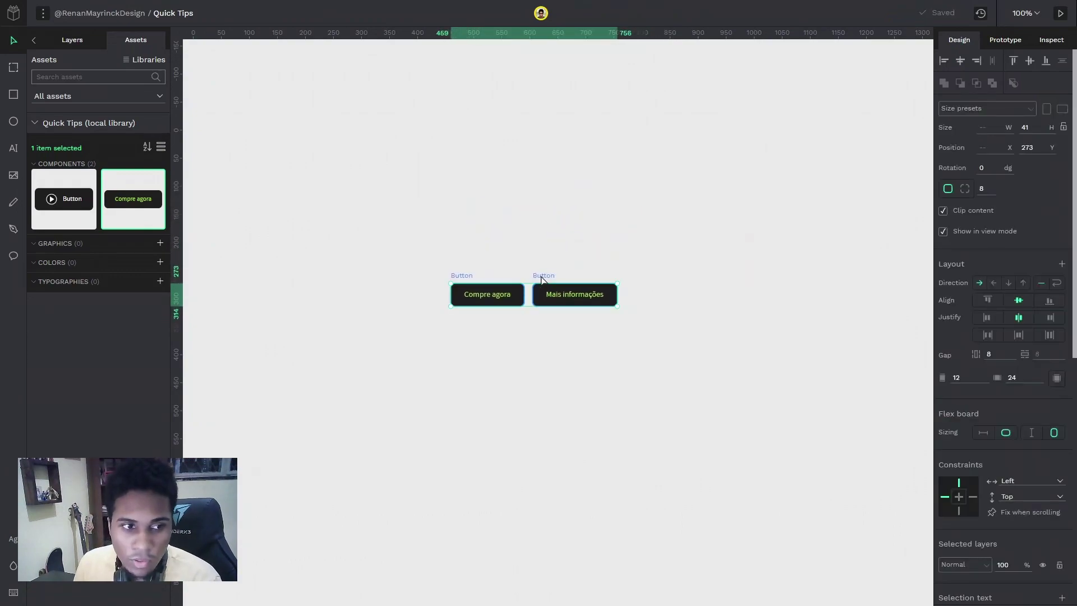
key(Escape)
Step: Place a copy of the play-icon button component from the local library below the two buttons, at about X 494, Y 371
scroll(523, 310, up, 5)
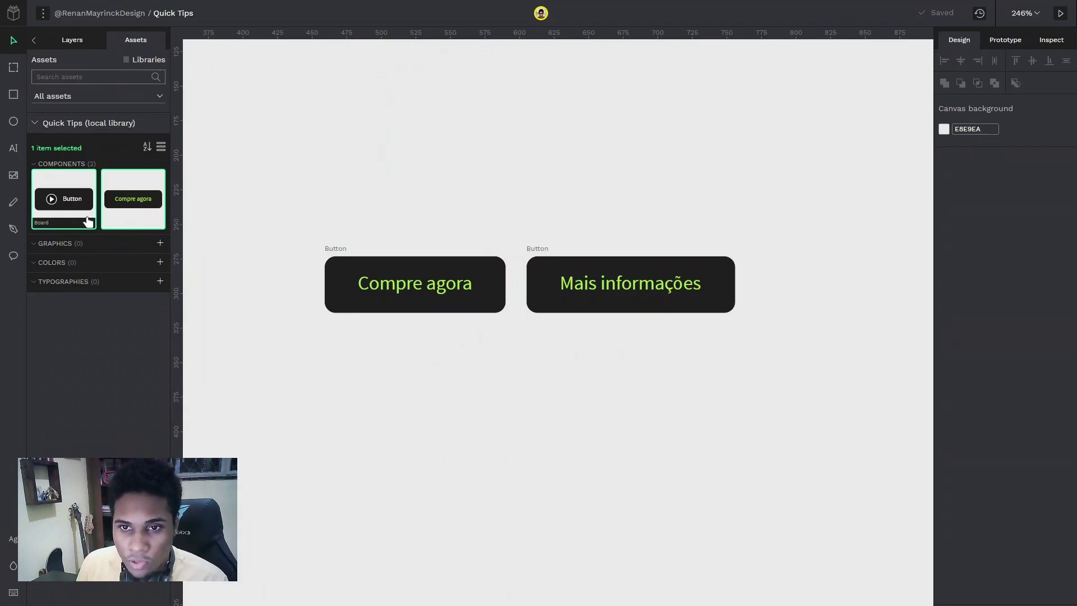
drag(52, 204, 459, 427)
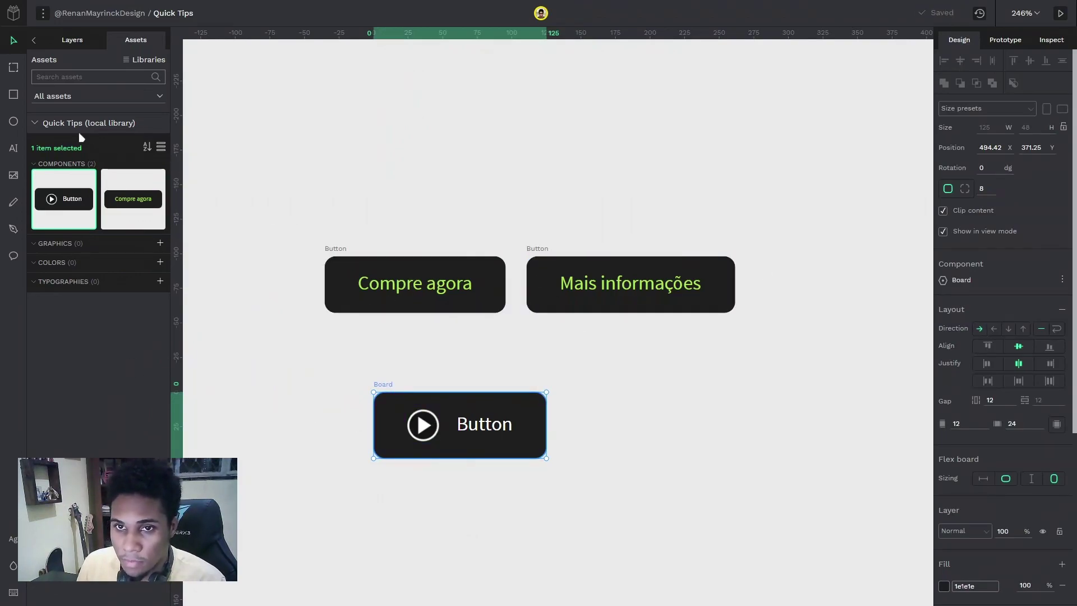
Step: Examine the play-icon button's column gap and its nested image and text layers
click(64, 44)
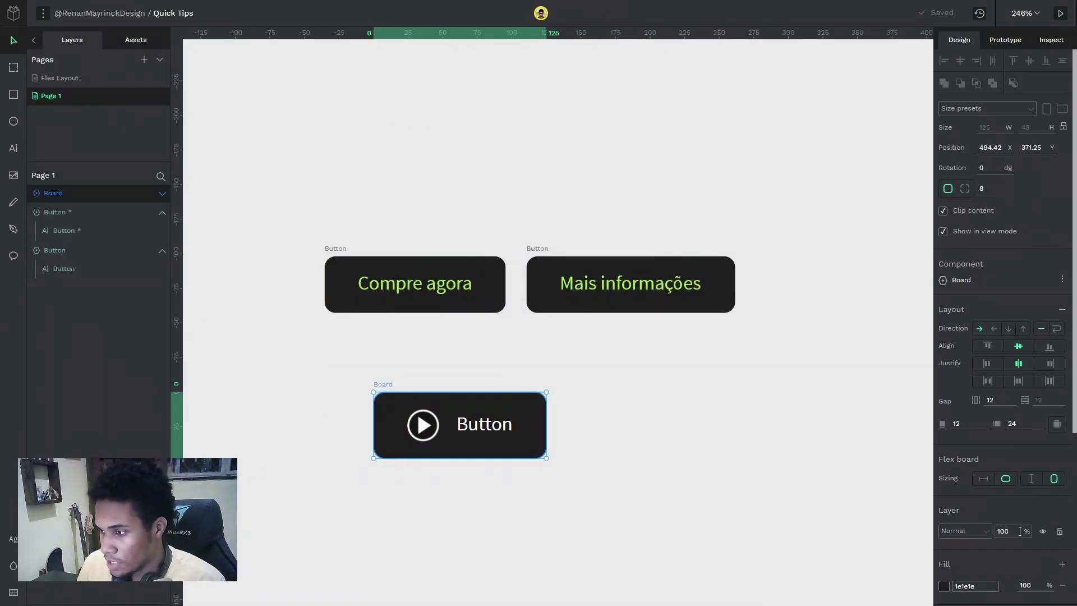
scroll(996, 376, down, 2)
click(997, 289)
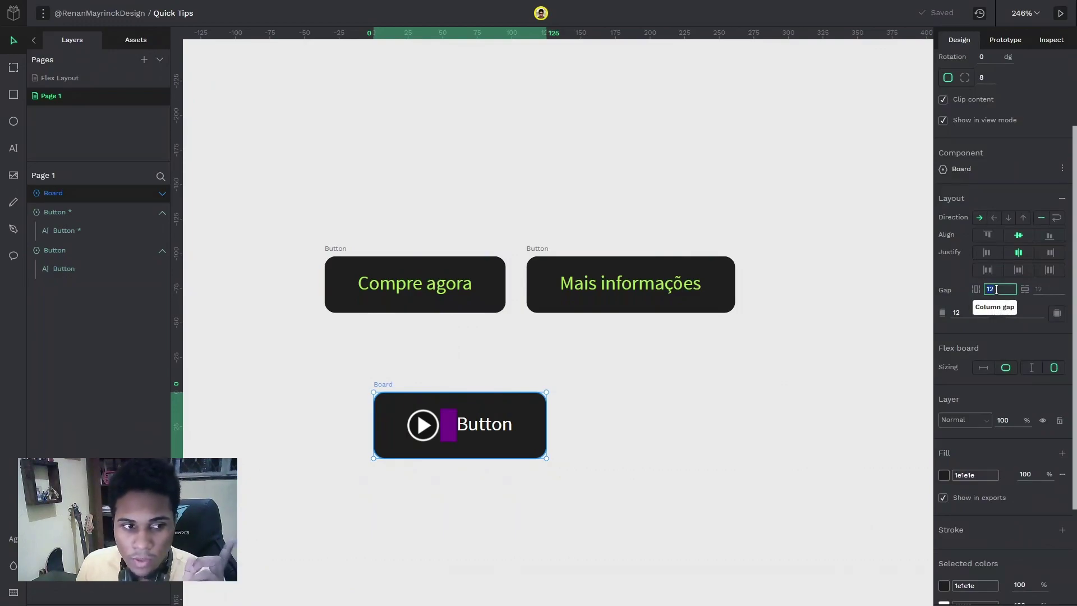
click(162, 197)
click(79, 212)
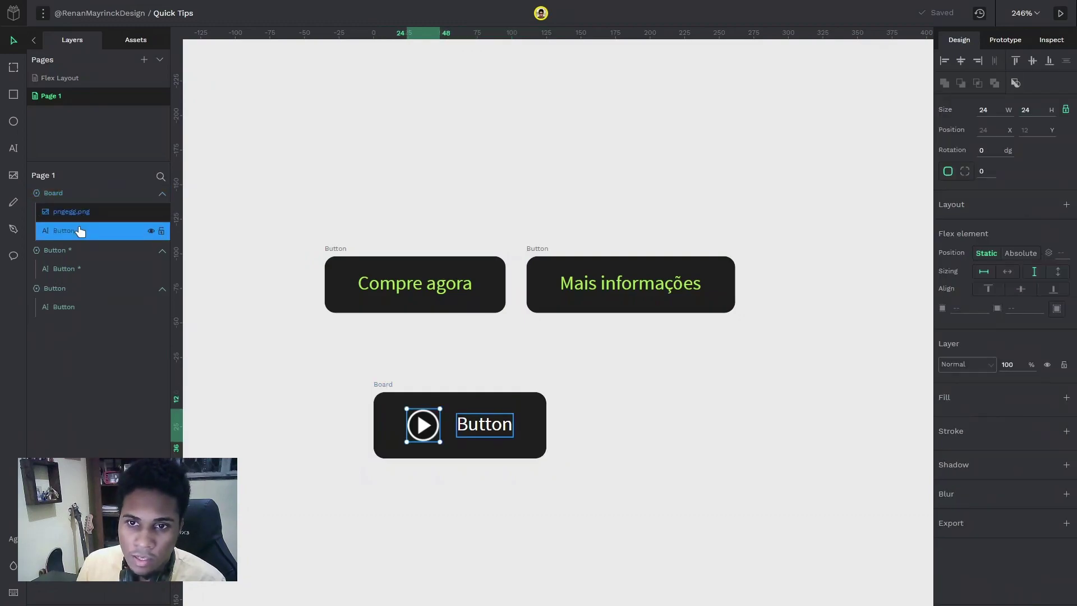
click(84, 232)
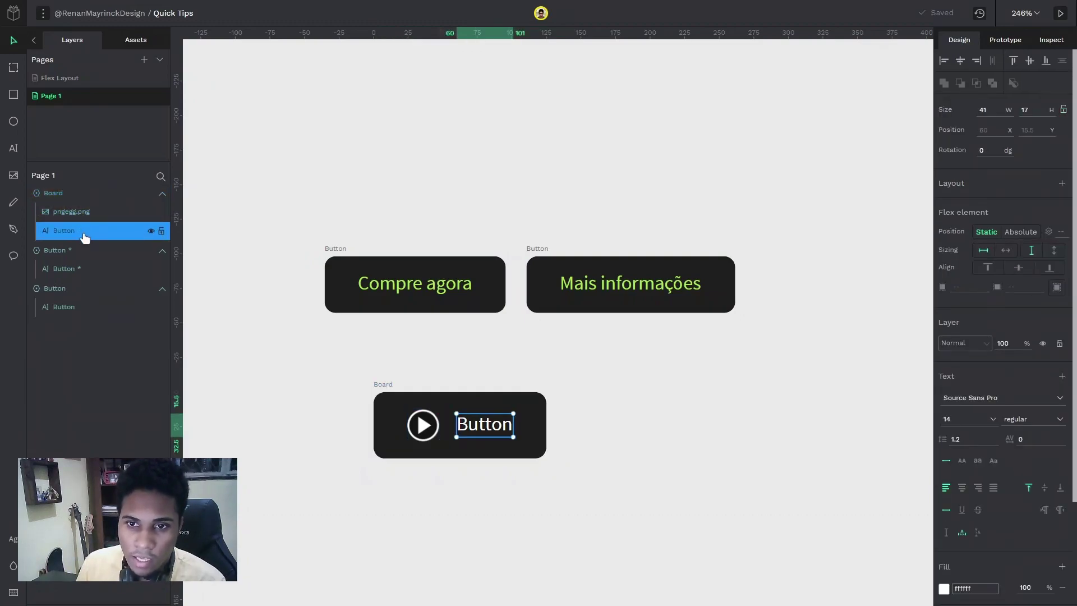
Step: Hide the pngegg.png icon inside the play-icon button and show it again
click(88, 216)
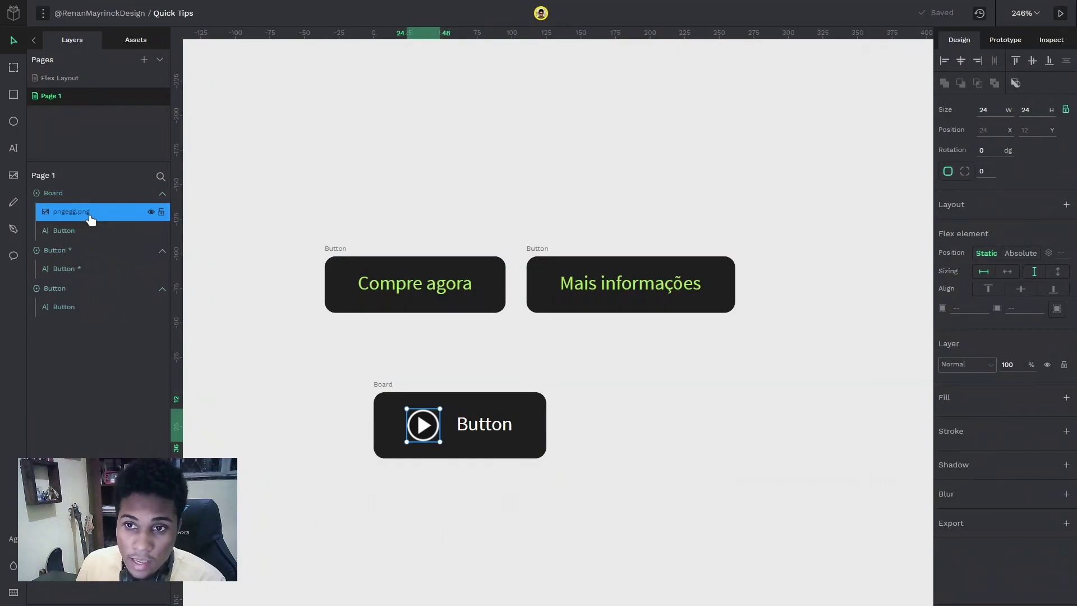
click(151, 213)
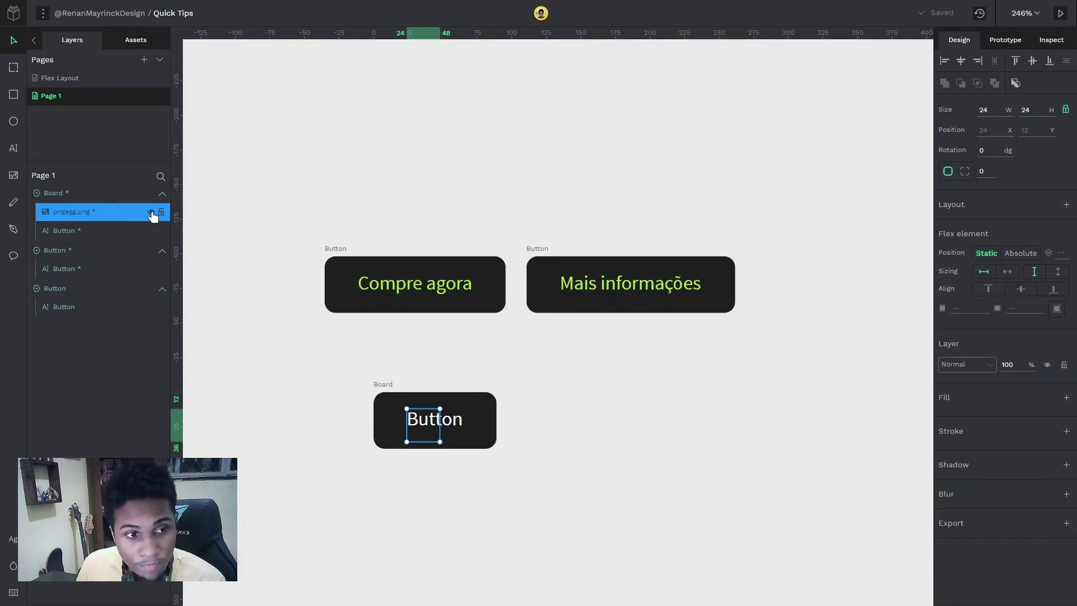
click(151, 213)
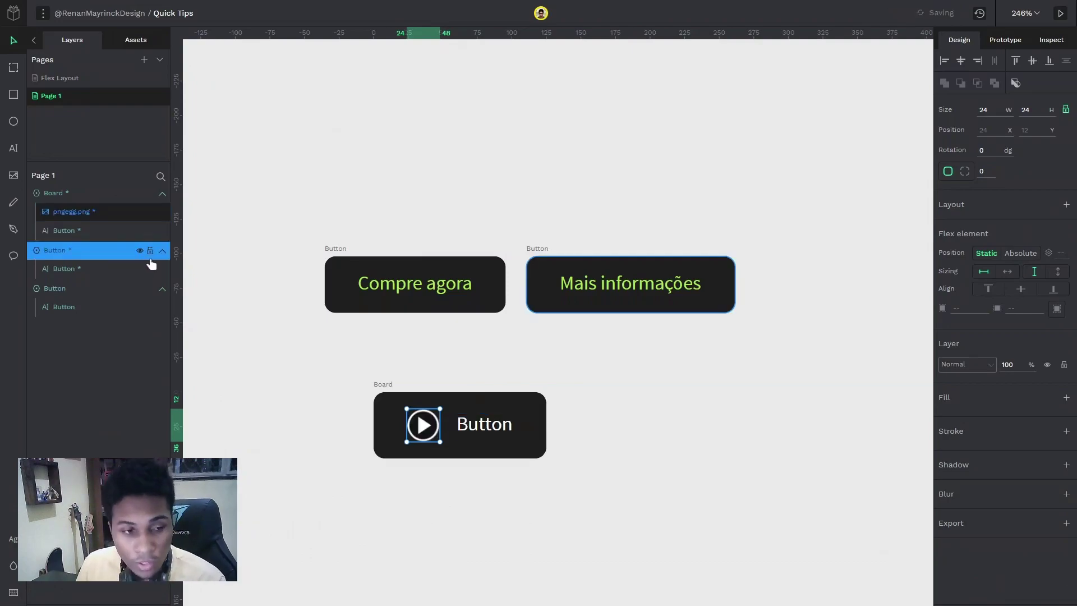